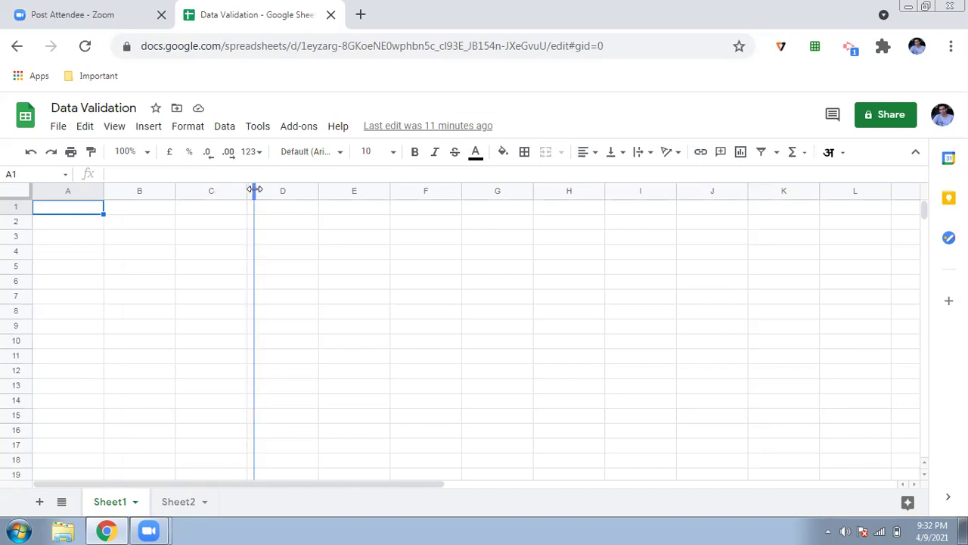
- Widen column A and enter 'Which is your favourite animal?' in cell A4
drag(134, 277, 135, 272)
click(137, 248)
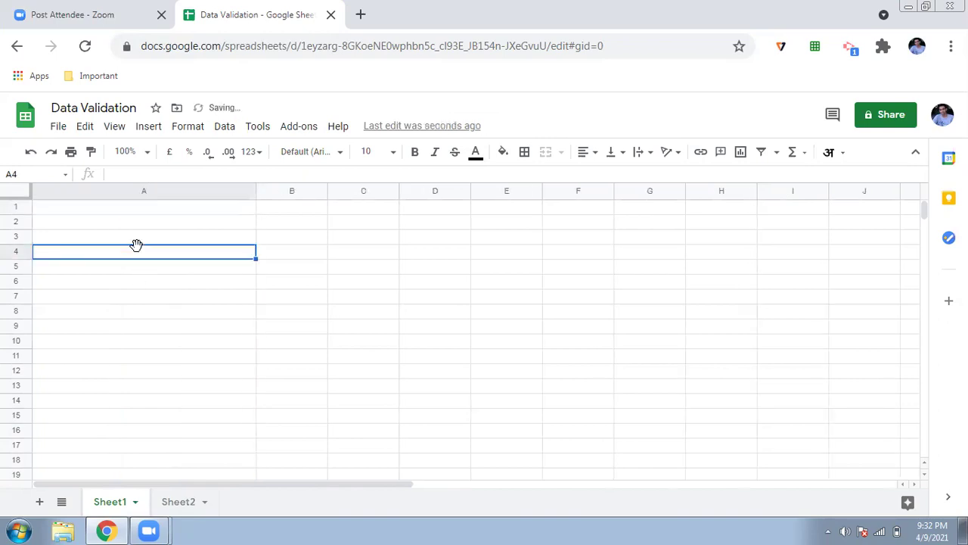
text(WHic)
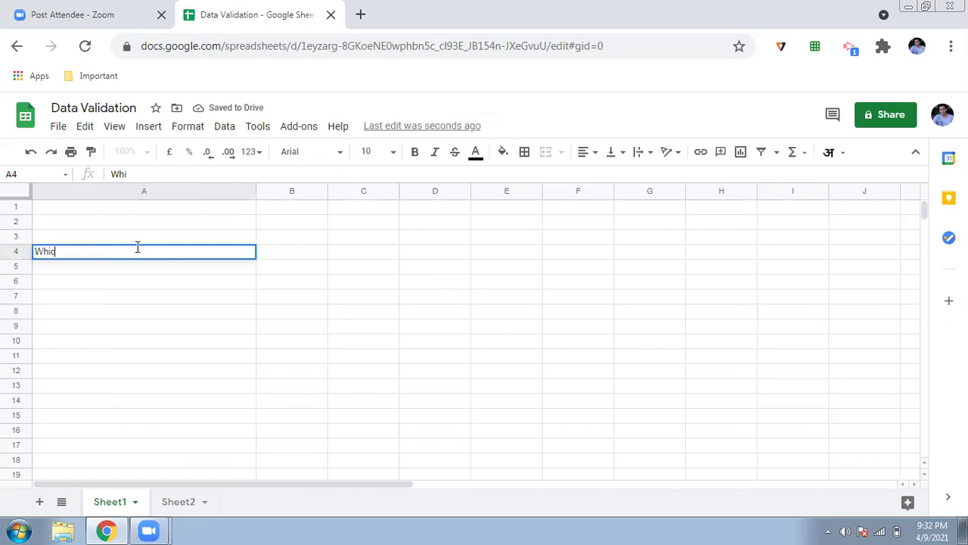
text(h is your)
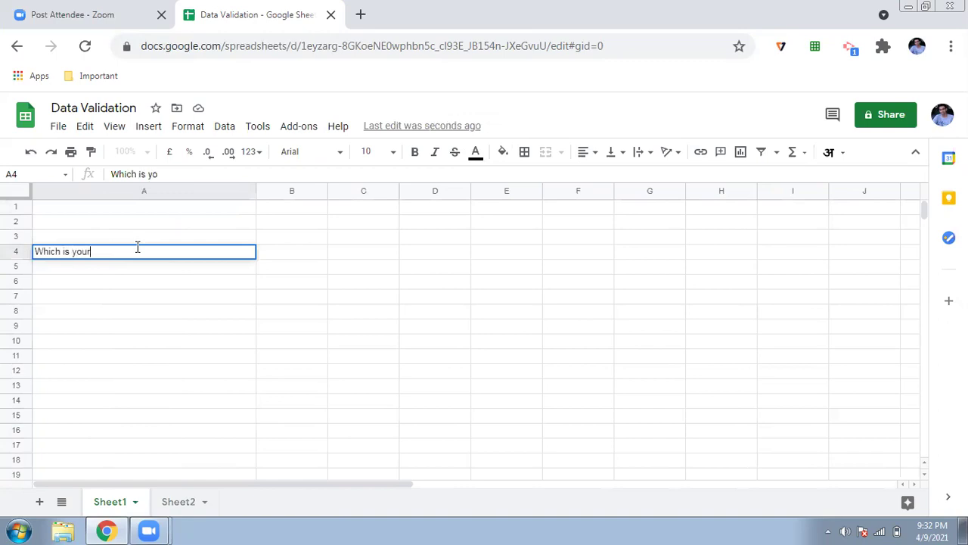
text( favourite animal?)
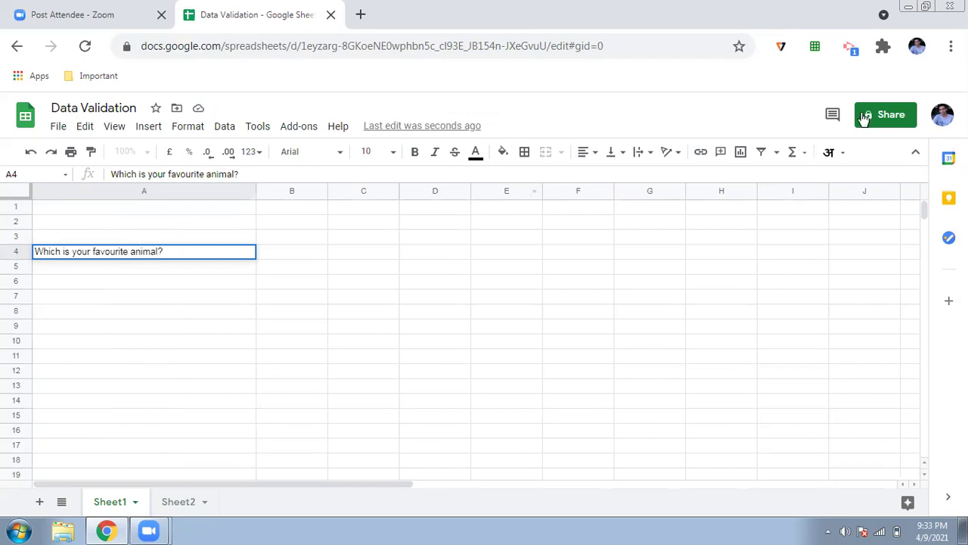
click(305, 251)
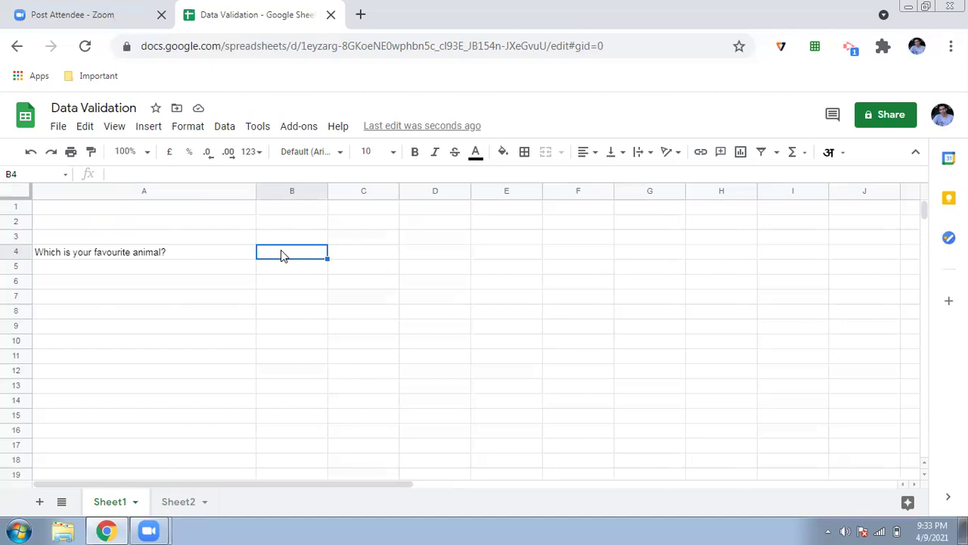
- List the animals Dog, Cat and Lion down cells E4:E6
click(521, 253)
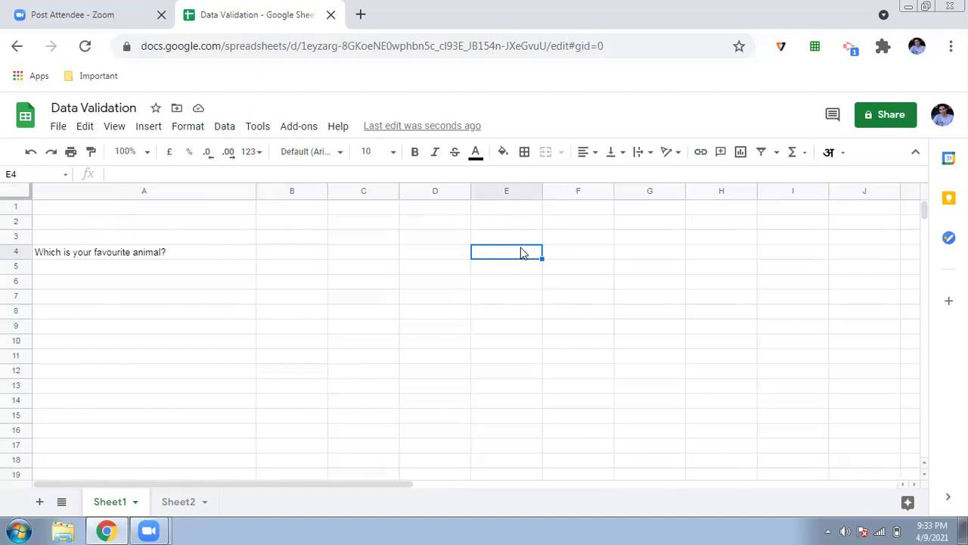
text(Dog)
key(Return)
text(Cat)
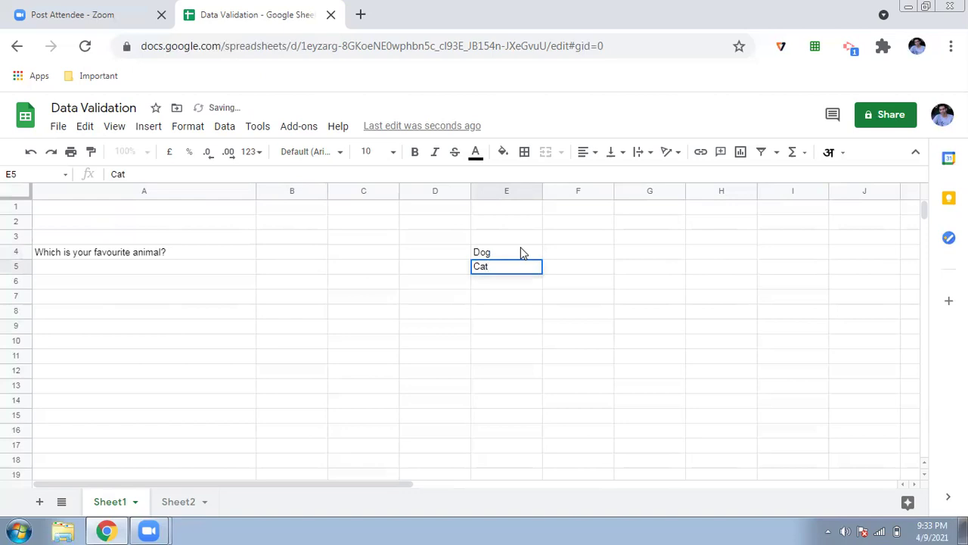
key(Return)
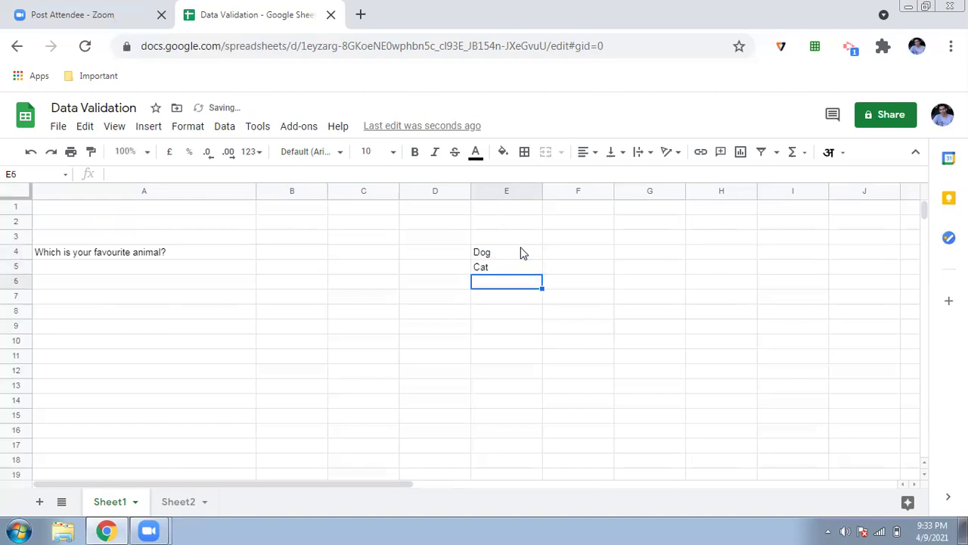
text(Lion)
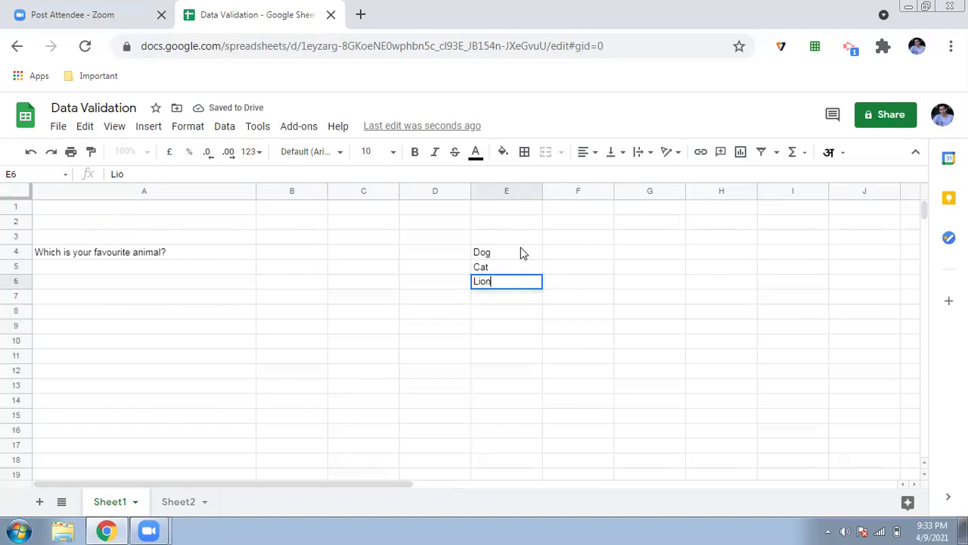
key(Return)
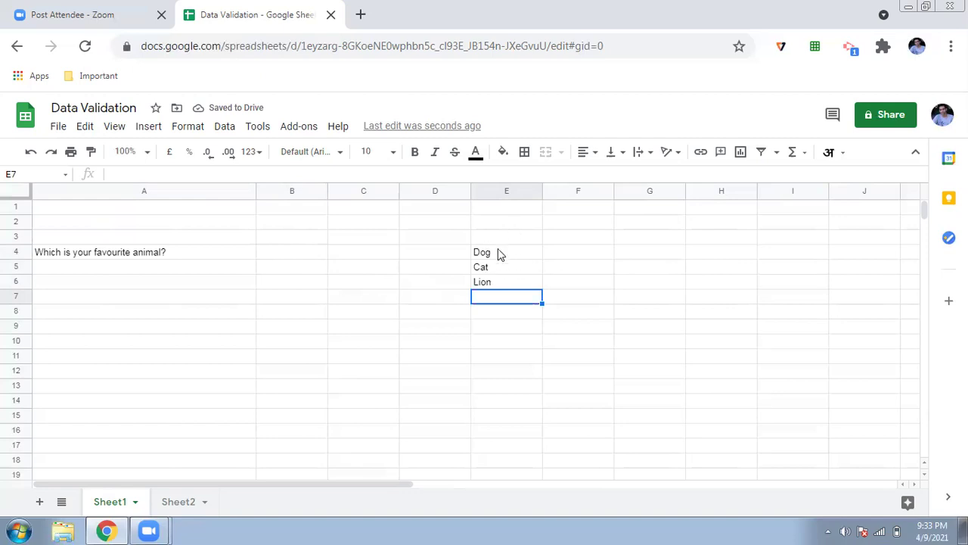
- Open the data validation settings for cell B4
click(303, 254)
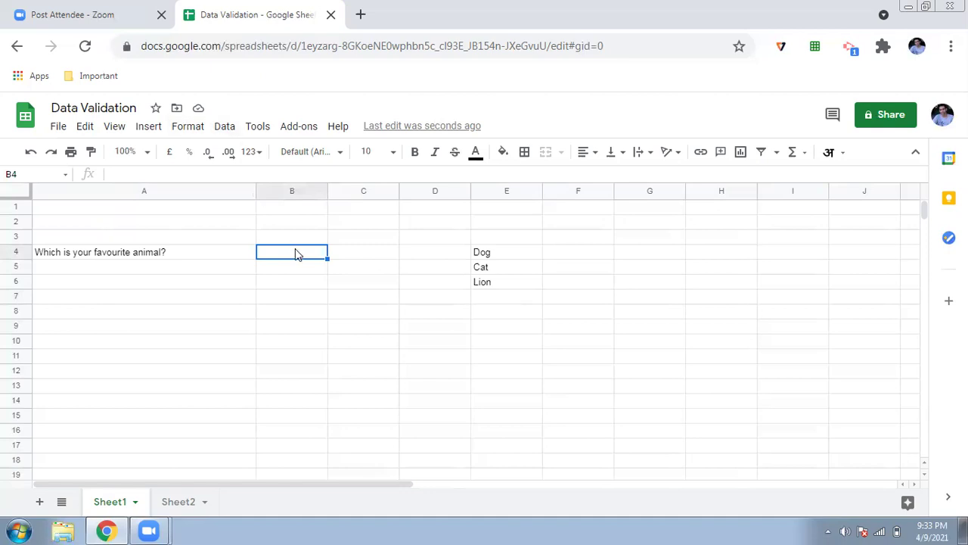
right_click(296, 254)
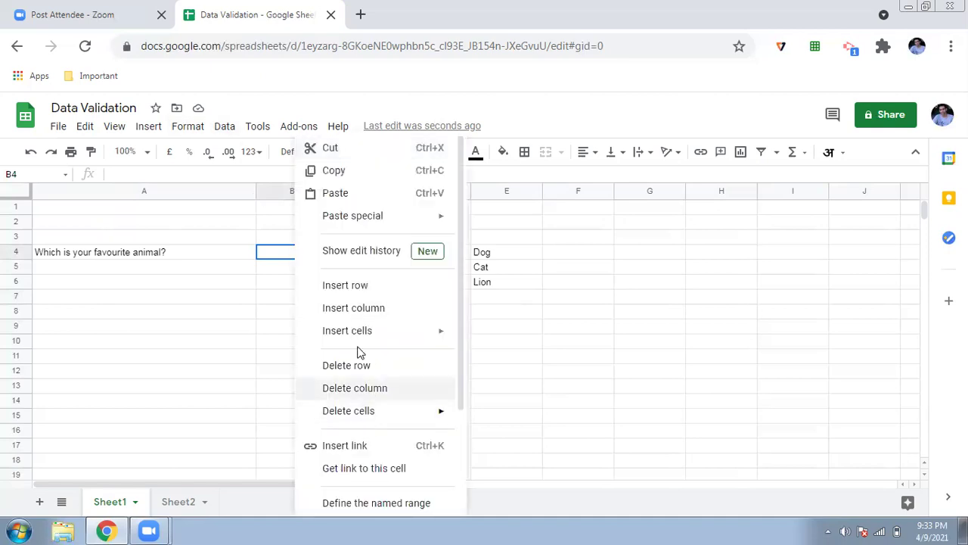
scroll(361, 355, down, 2)
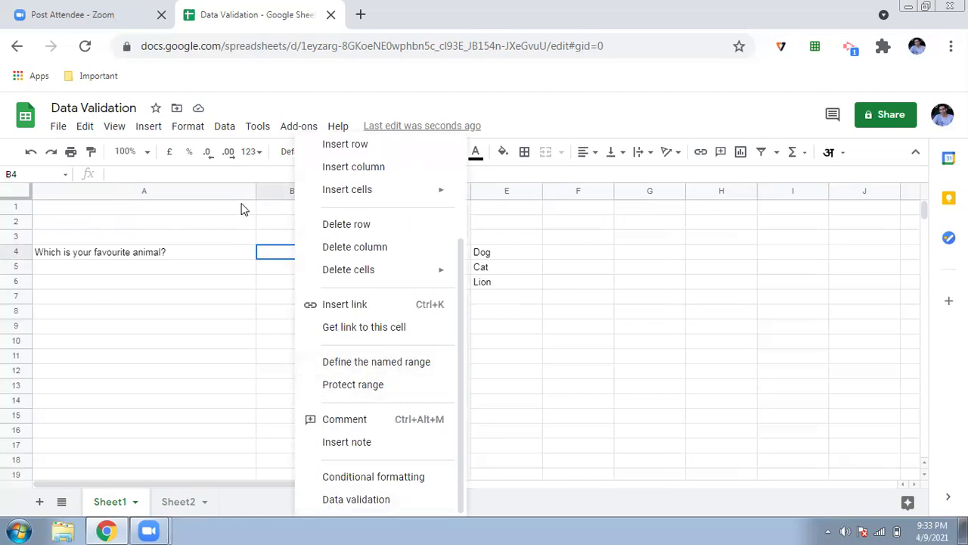
click(225, 126)
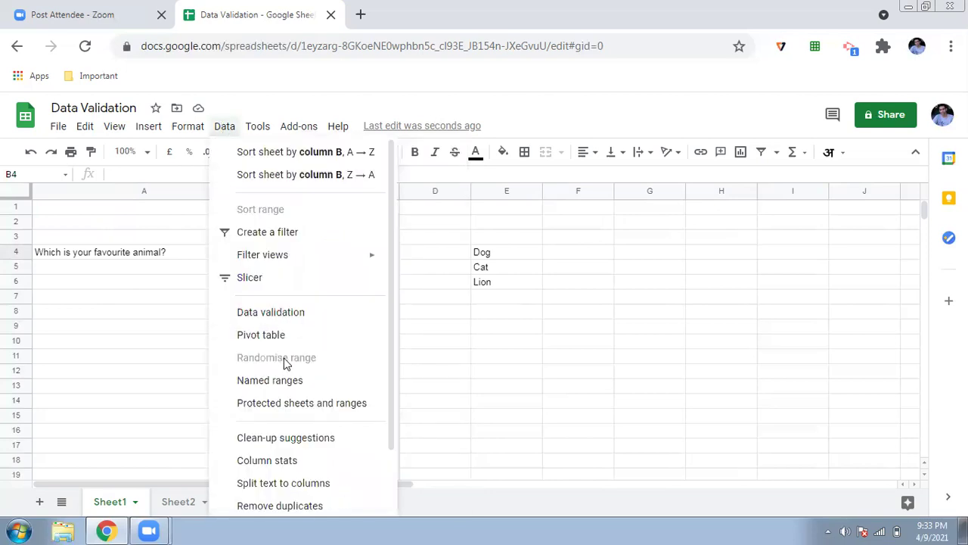
scroll(283, 363, down, 2)
scroll(286, 366, up, 2)
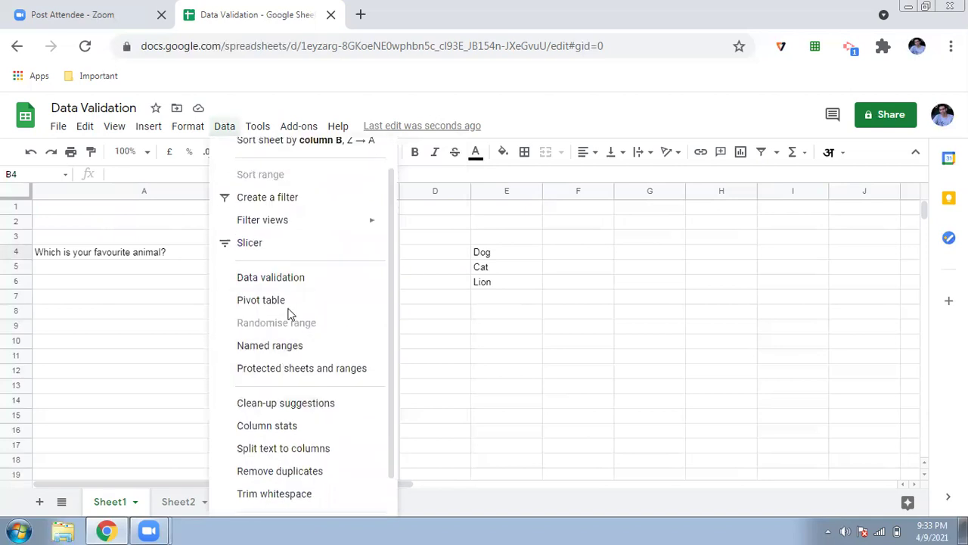
click(292, 286)
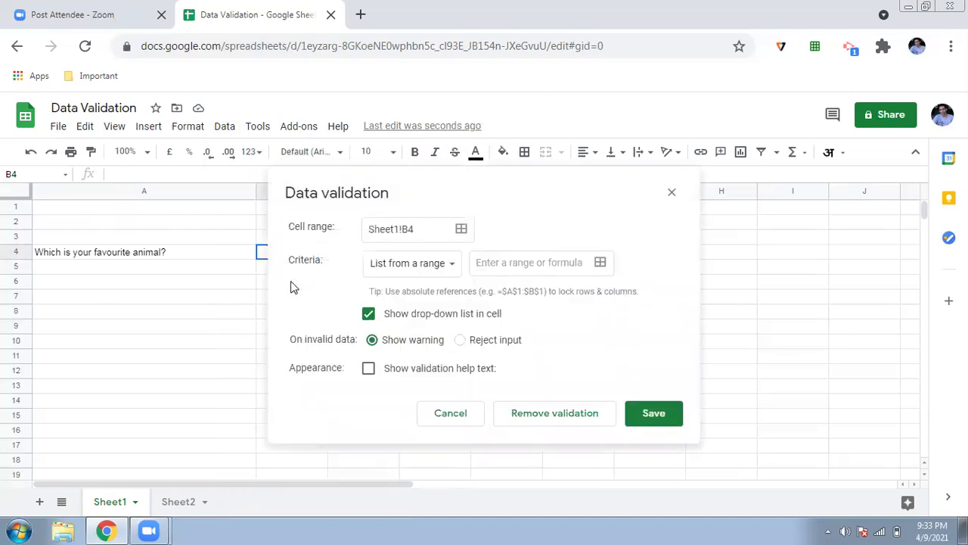
- Set the list source range to E4:E6 and save the drop-down rule
drag(582, 231, 671, 249)
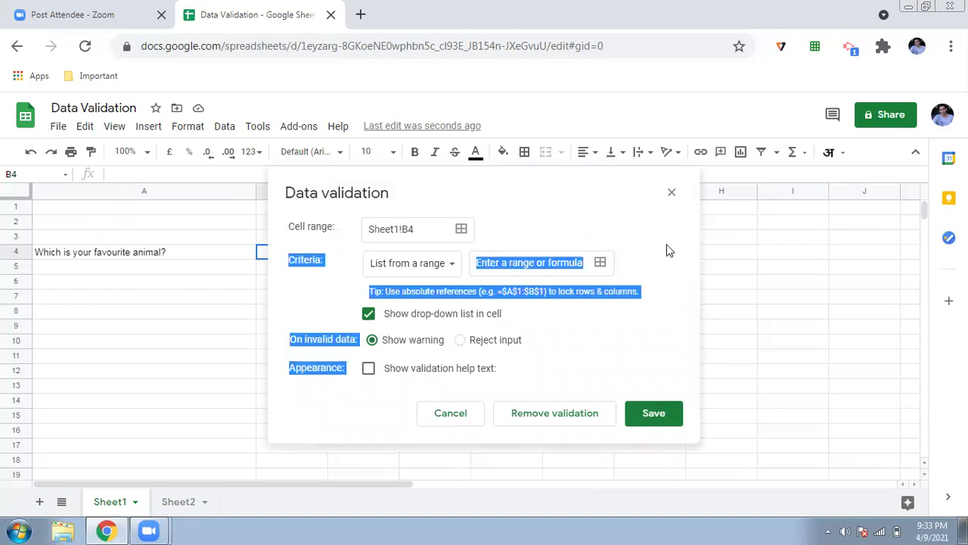
drag(610, 198, 346, 233)
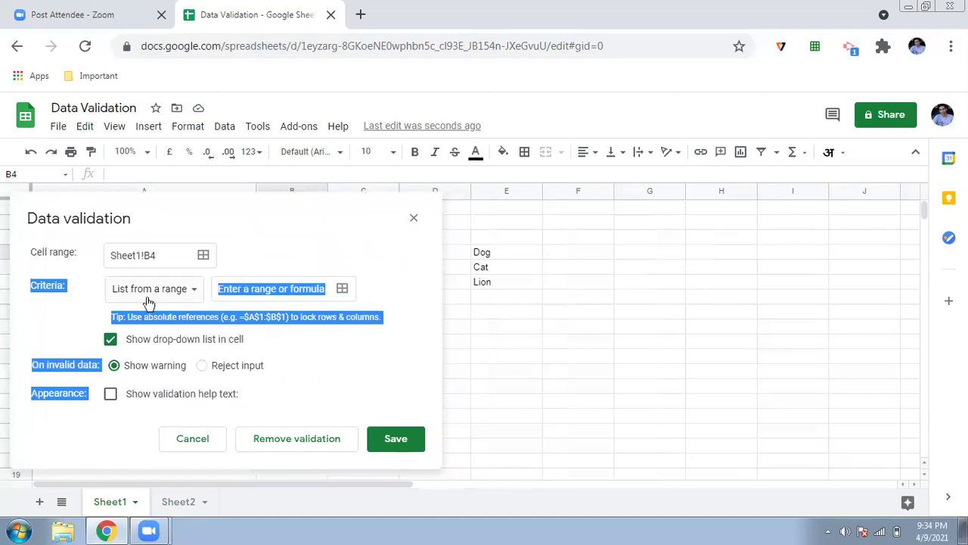
click(246, 292)
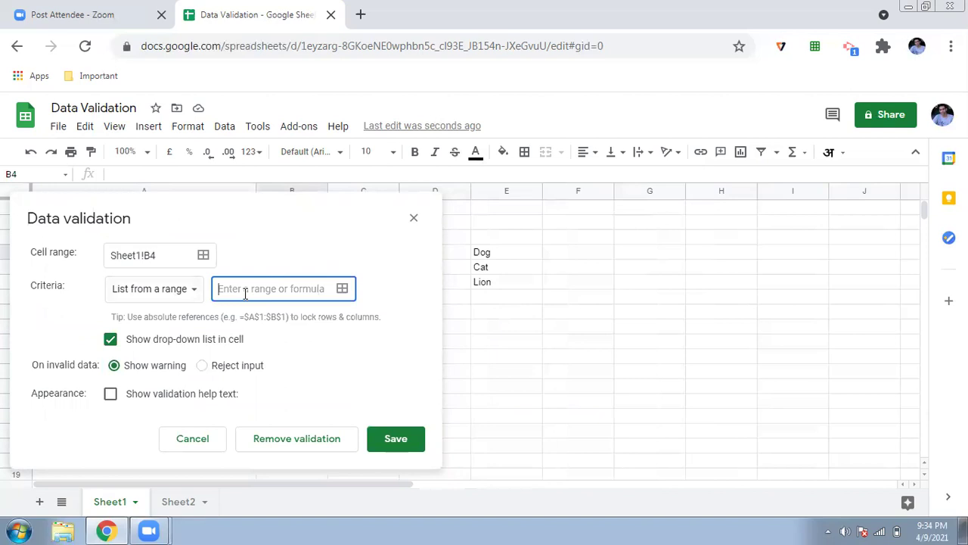
drag(488, 256, 488, 283)
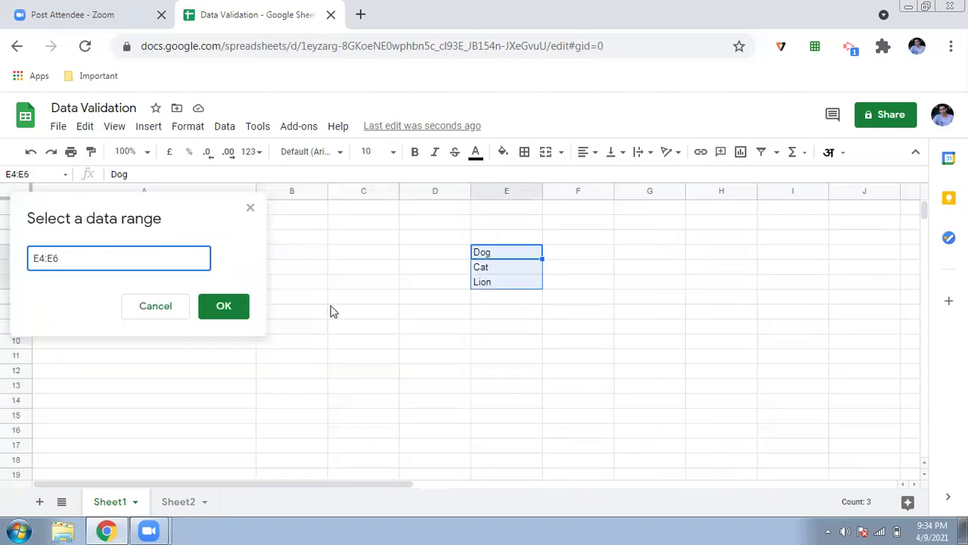
click(235, 307)
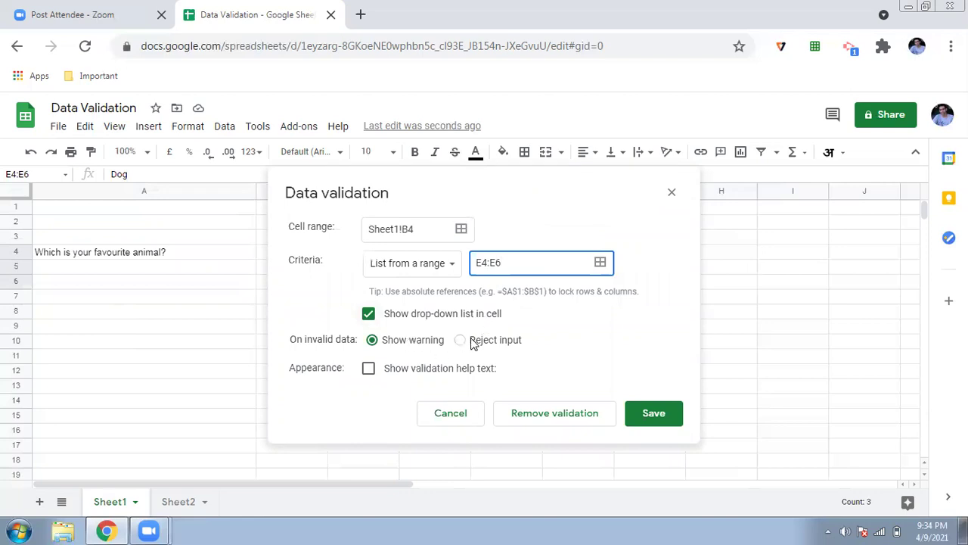
click(648, 420)
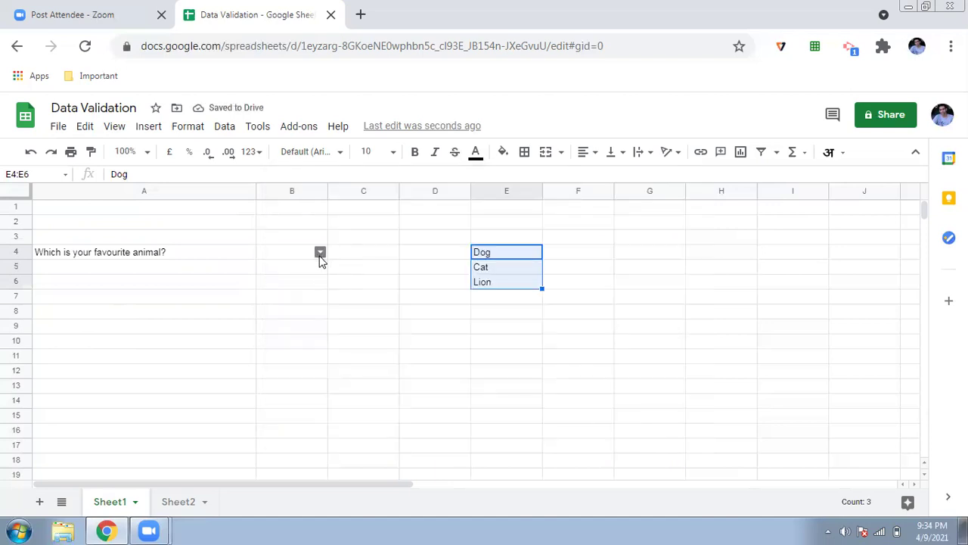
- Replace Cat with Frog in E5 and check B4's updated choices
click(320, 254)
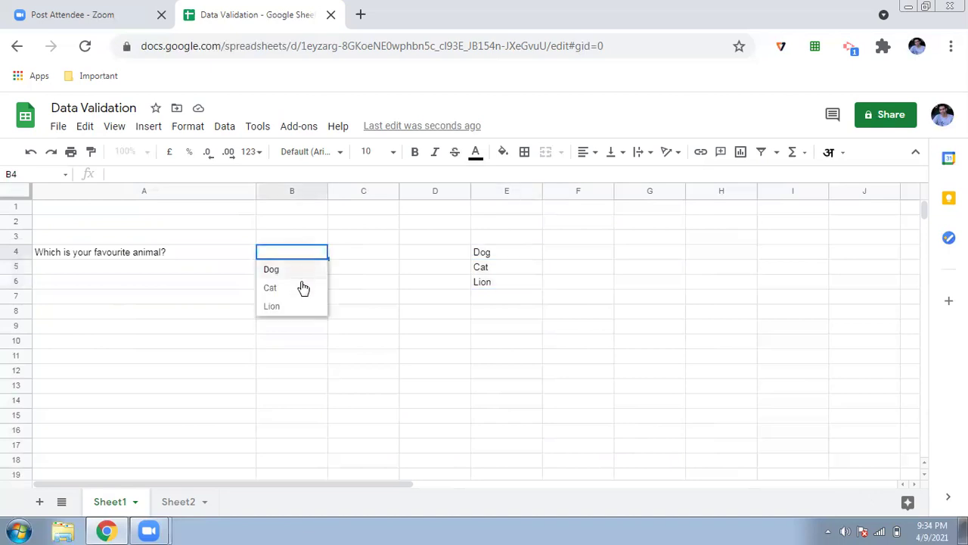
click(492, 269)
double_click(482, 266)
key(BackSpace)
key(BackSpace)
key(BackSpace)
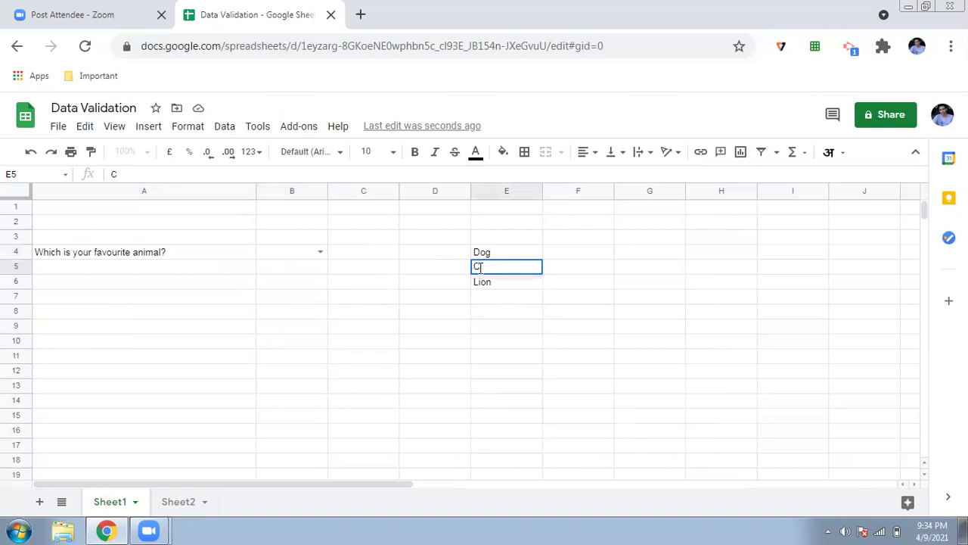
text(Frog)
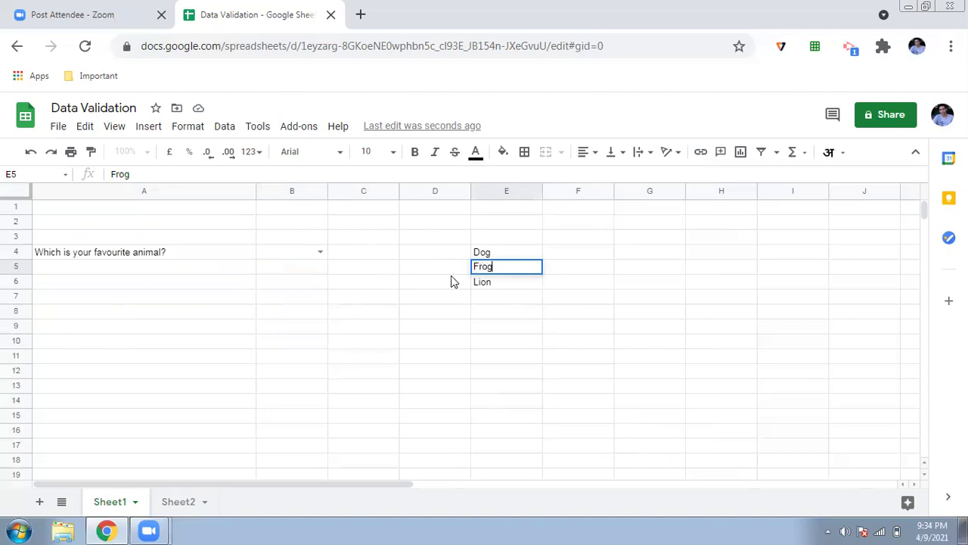
click(320, 253)
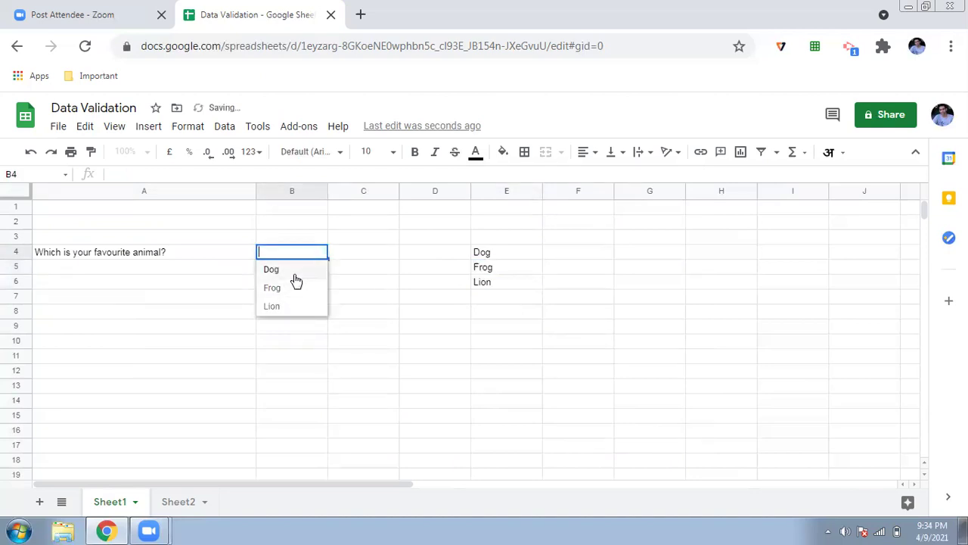
- Pick Dog, then change B4's answer to Lion and reselect B4
click(294, 274)
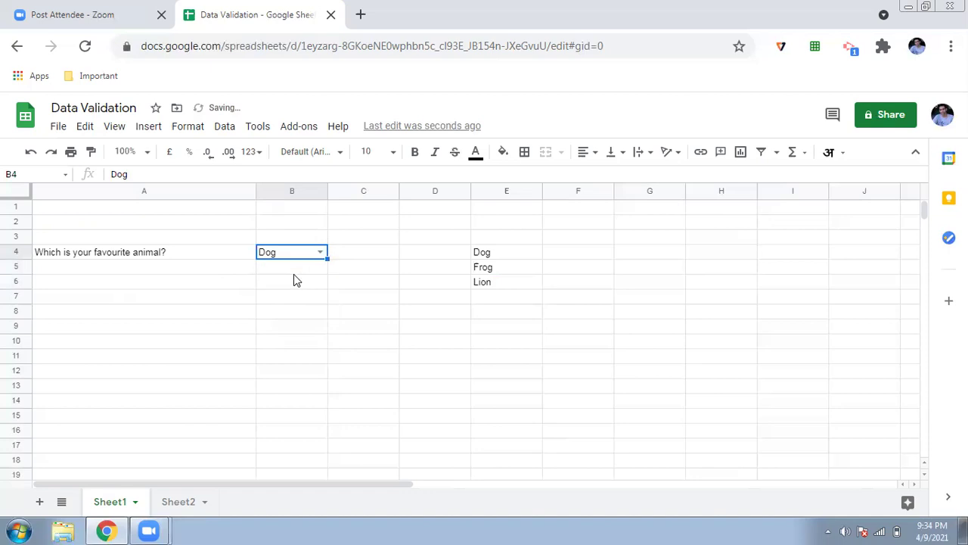
click(320, 252)
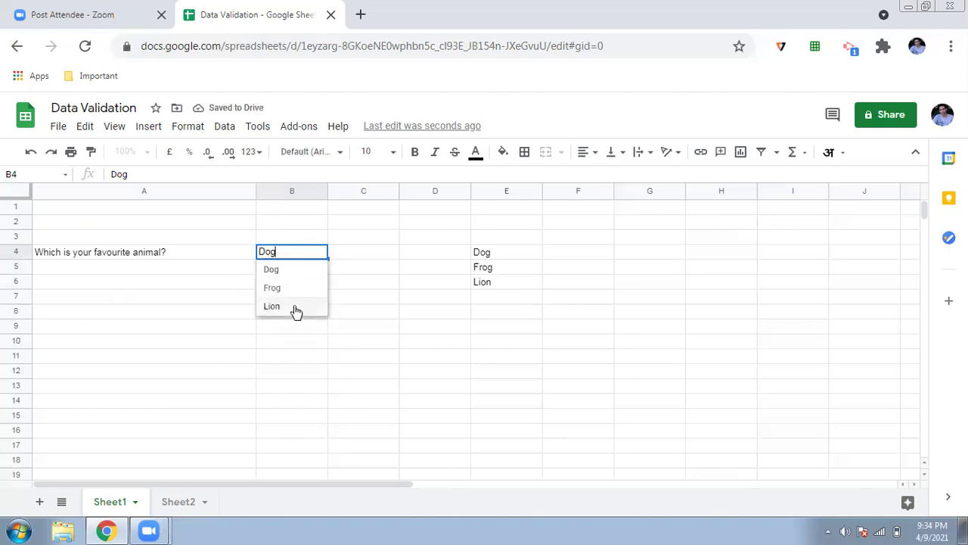
click(294, 306)
click(317, 280)
click(303, 241)
click(307, 253)
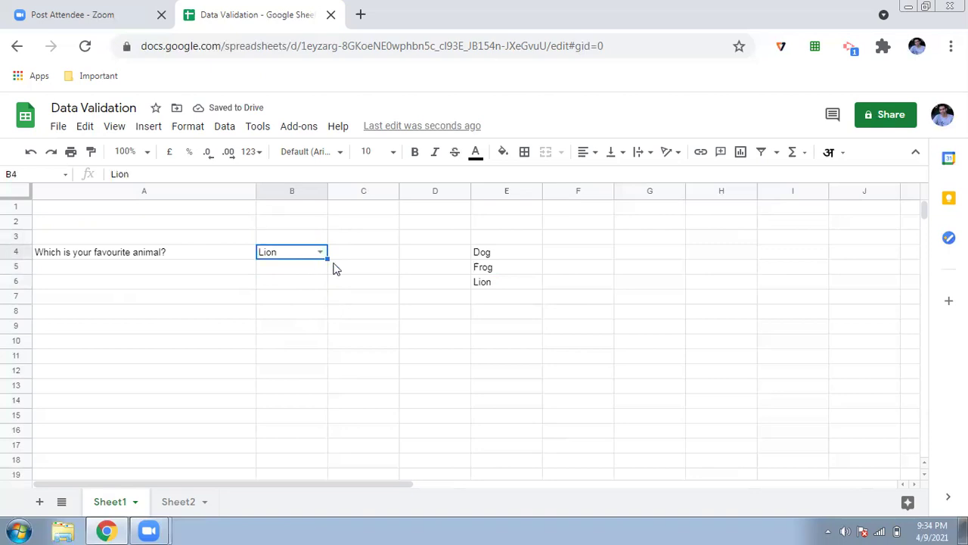
- Fill the drop-down down to B14 and set B5 and B6 to Dog
drag(326, 258, 327, 408)
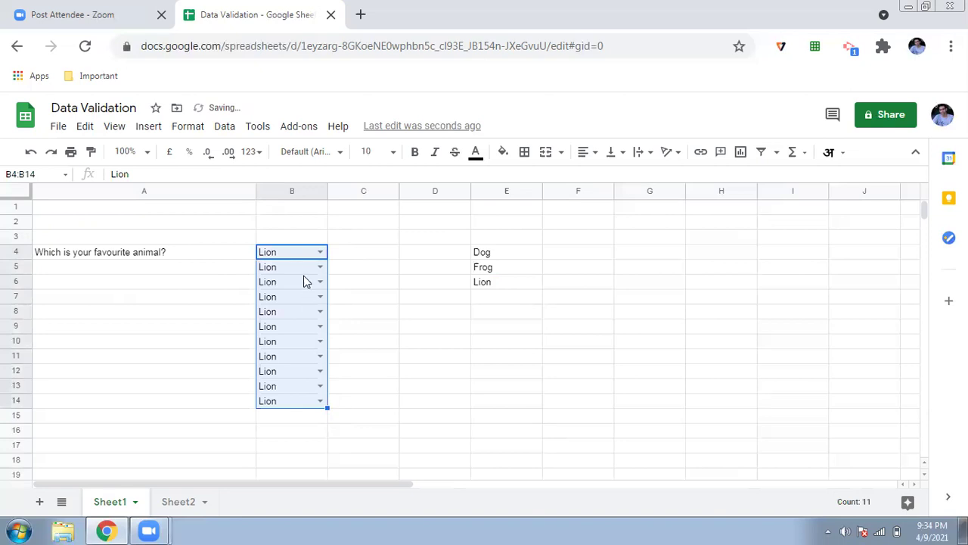
click(321, 268)
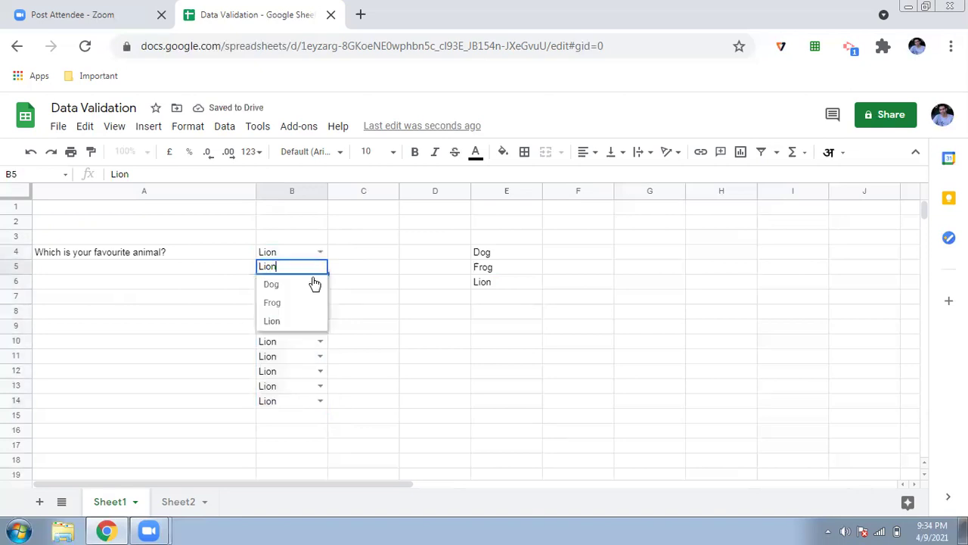
click(311, 286)
double_click(311, 285)
click(300, 305)
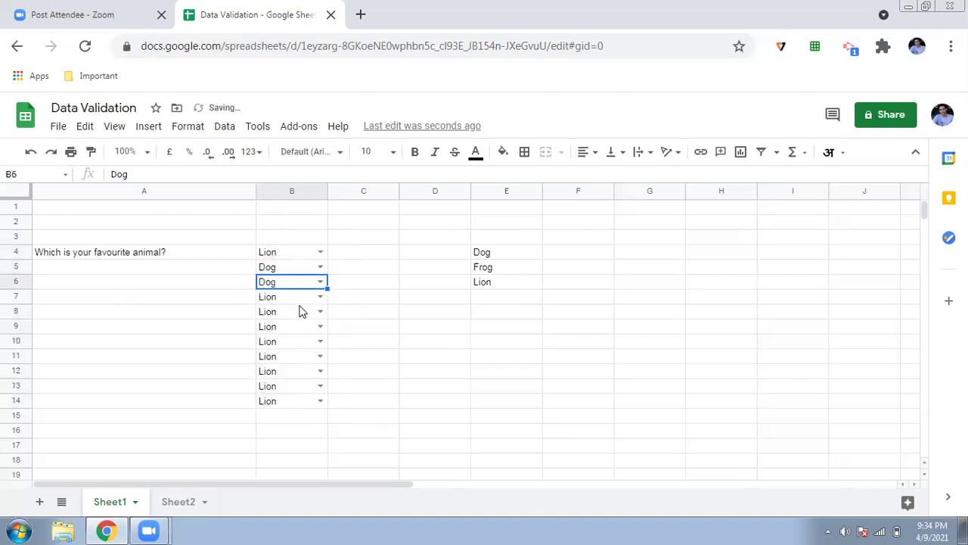
- Check B8's list, leaving Lion, then select the answer cells B4:B14
click(300, 315)
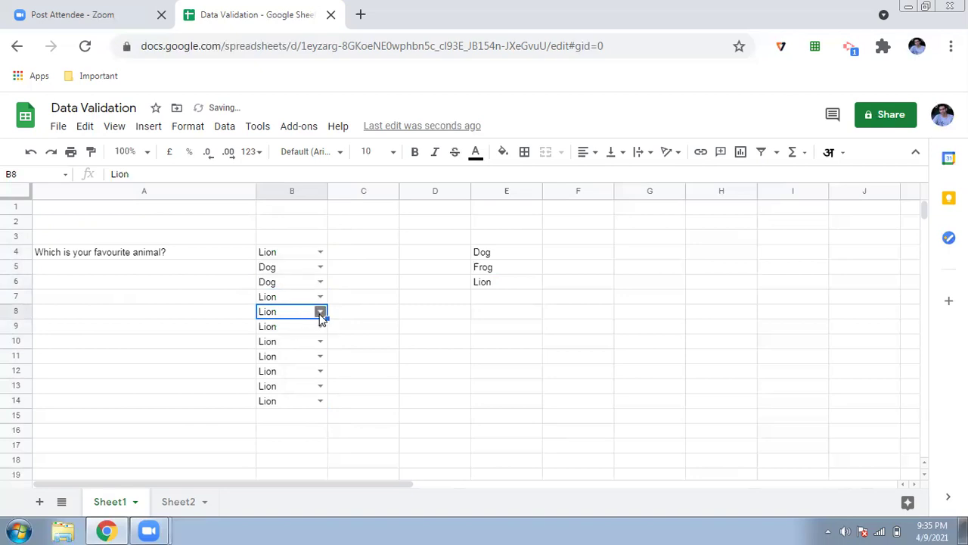
click(320, 312)
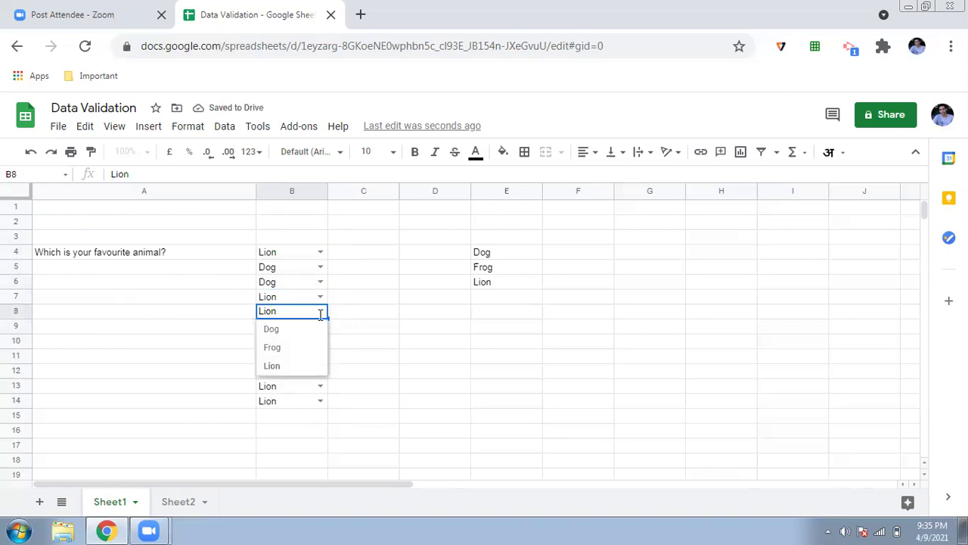
key(Tab)
click(300, 266)
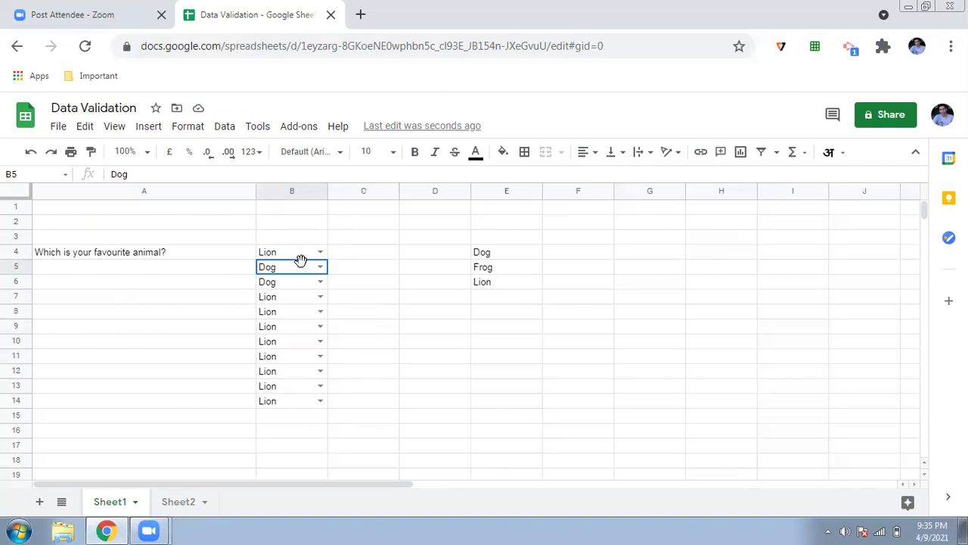
drag(299, 256, 298, 405)
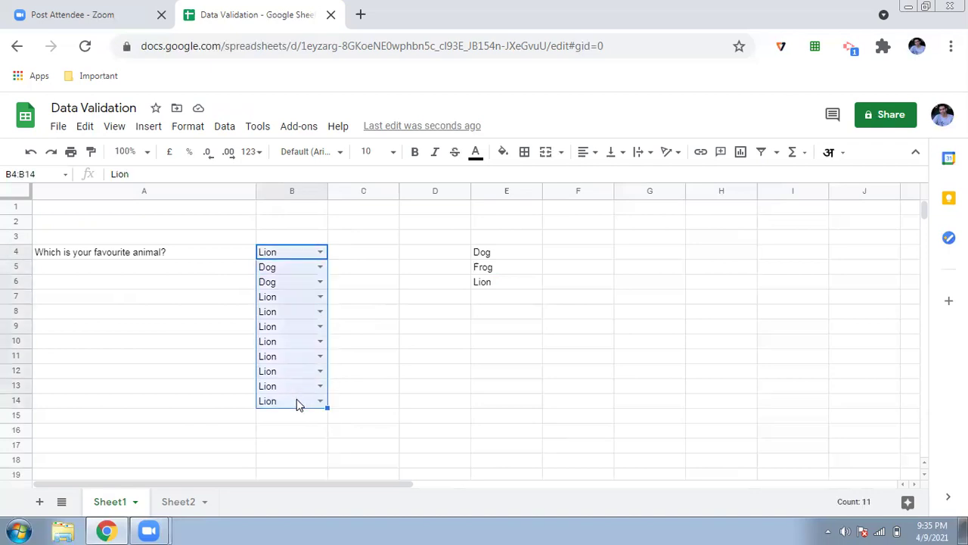
- Clear the answers from B4:B14, confirm B4's drop-down is empty, and switch to Sheet2
key(Delete)
click(374, 347)
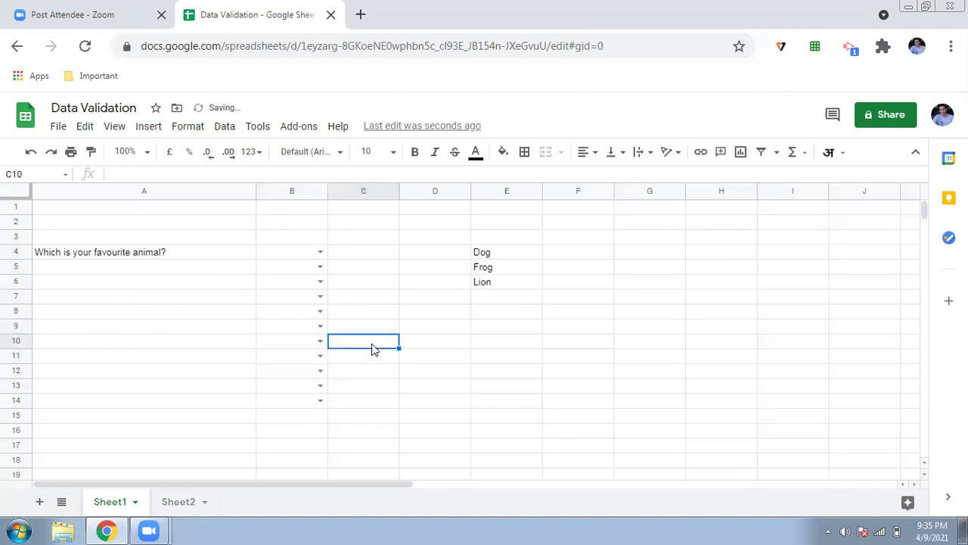
click(321, 253)
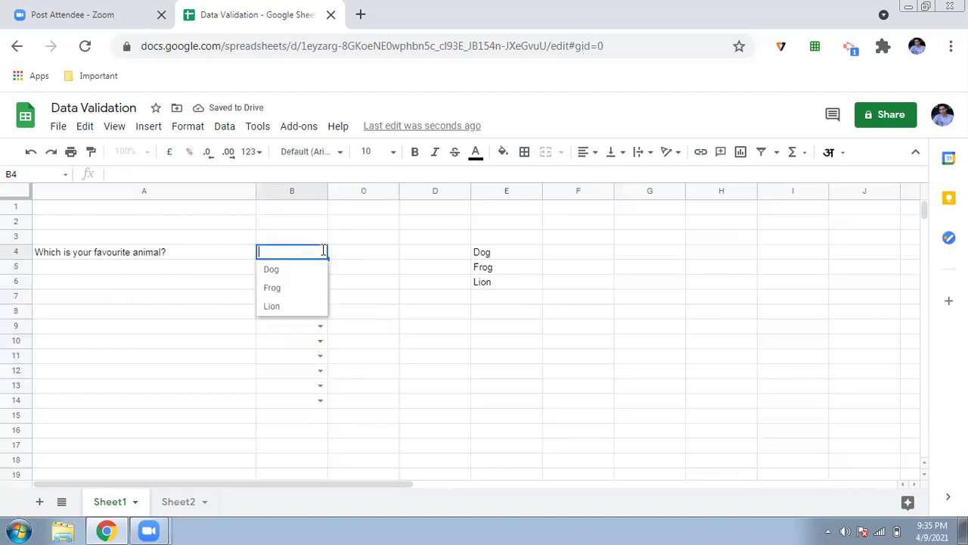
click(364, 278)
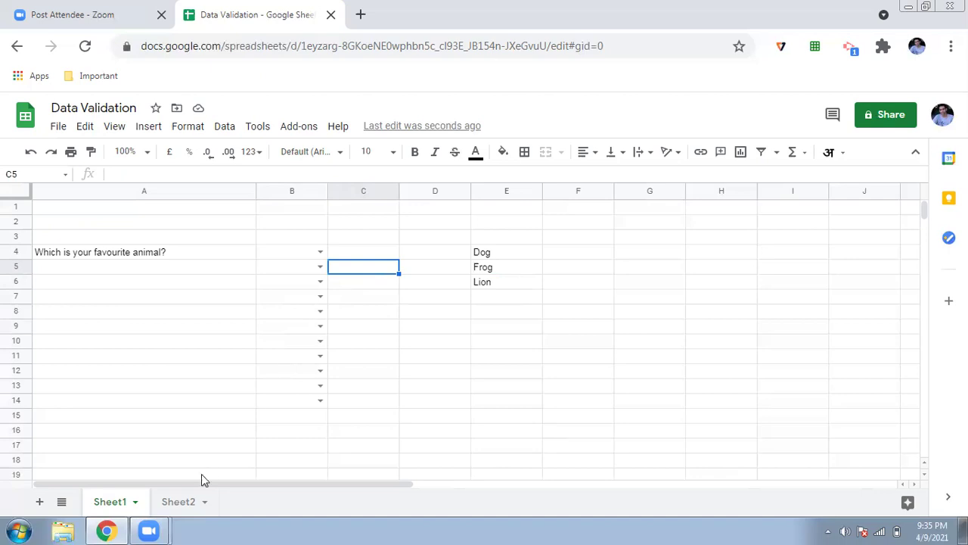
click(180, 503)
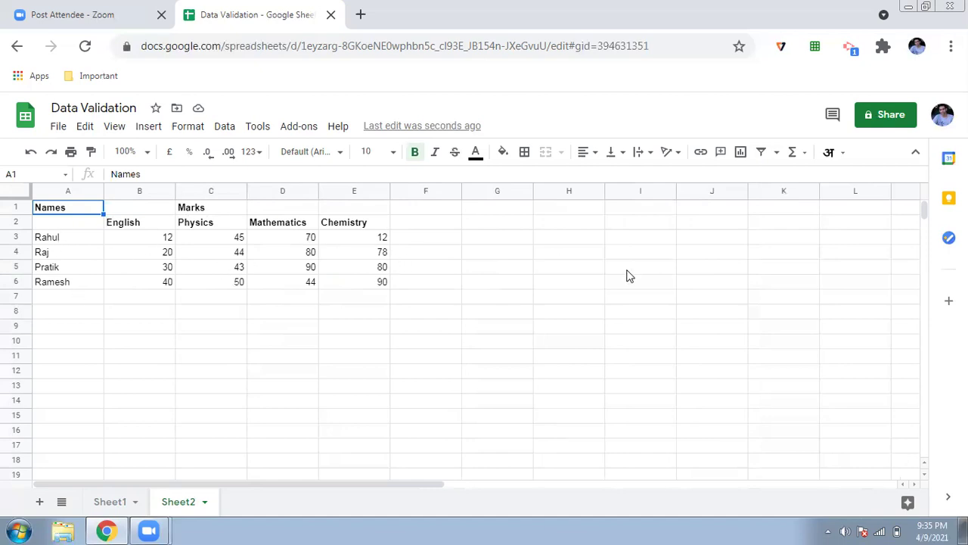
- Copy the Names/Marks header rows A1:E2 into G1:K2 on Sheet2
click(488, 240)
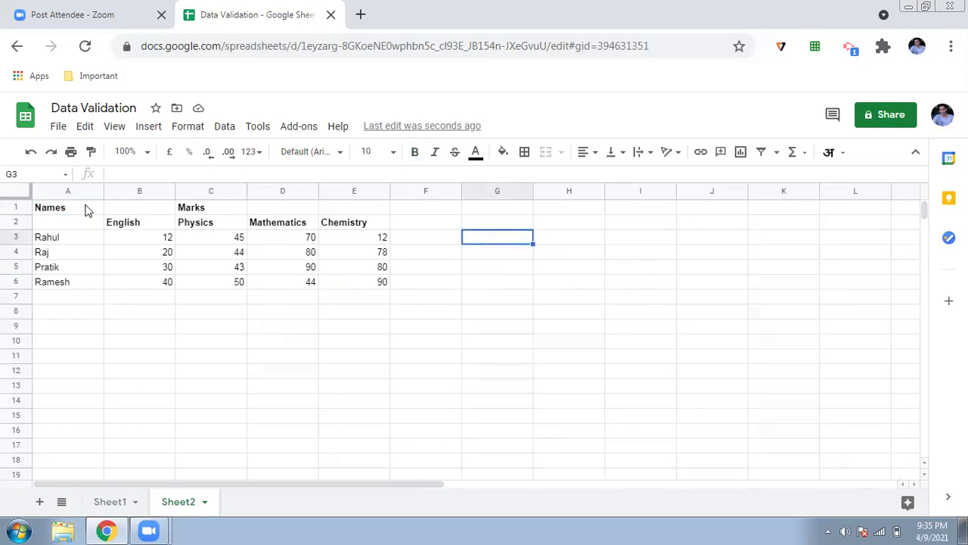
drag(94, 211, 380, 227)
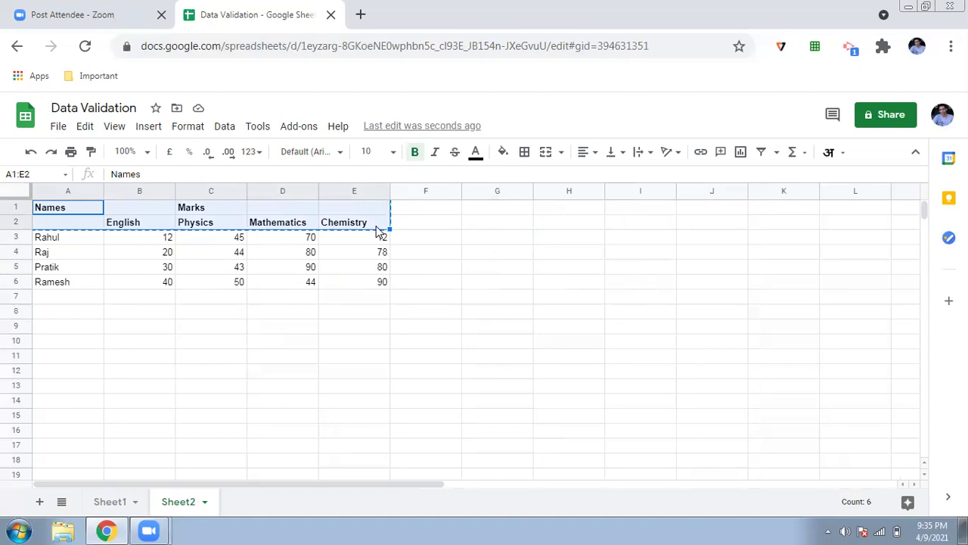
key(ctrl+c)
click(496, 207)
key(ctrl+v)
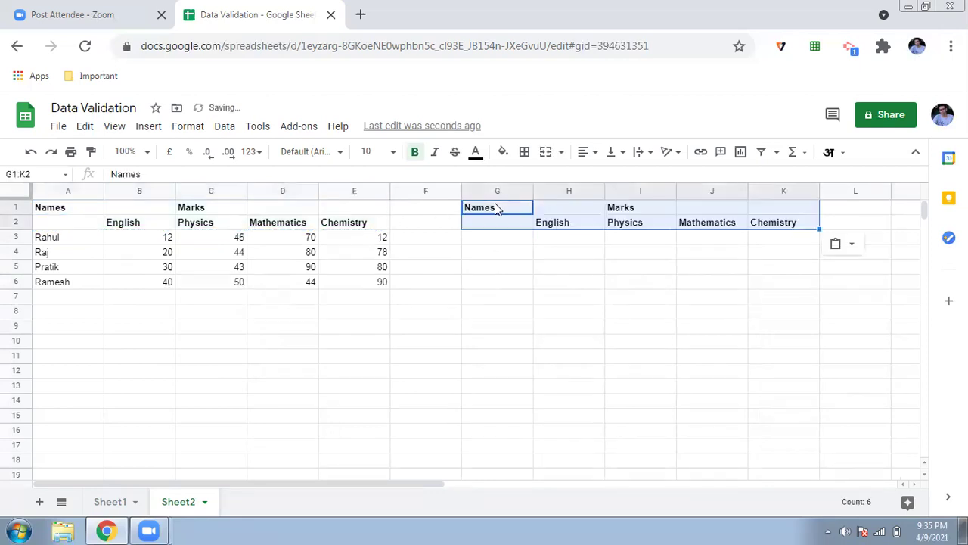
click(494, 237)
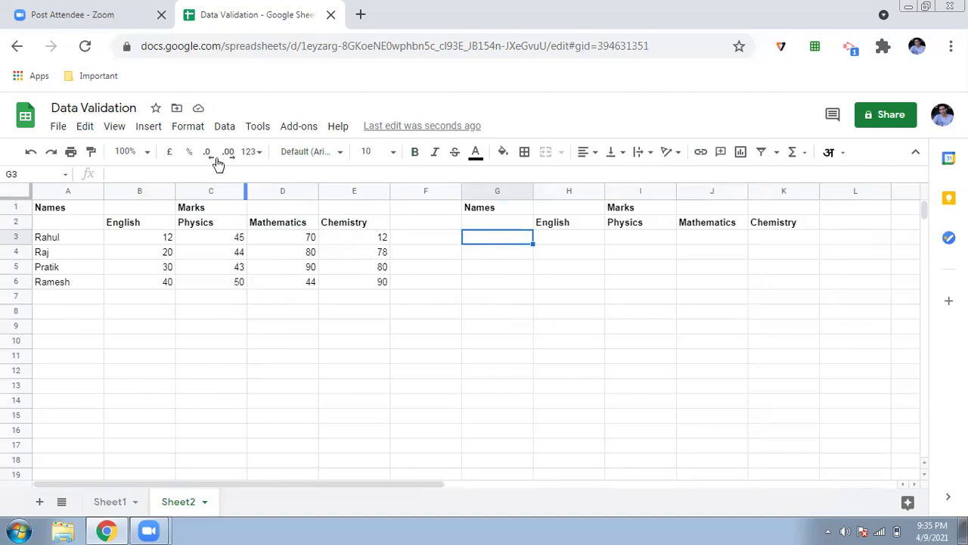
- Add a data validation drop-down to G3 sourced from the student names column
click(216, 127)
scroll(259, 331, down, 1)
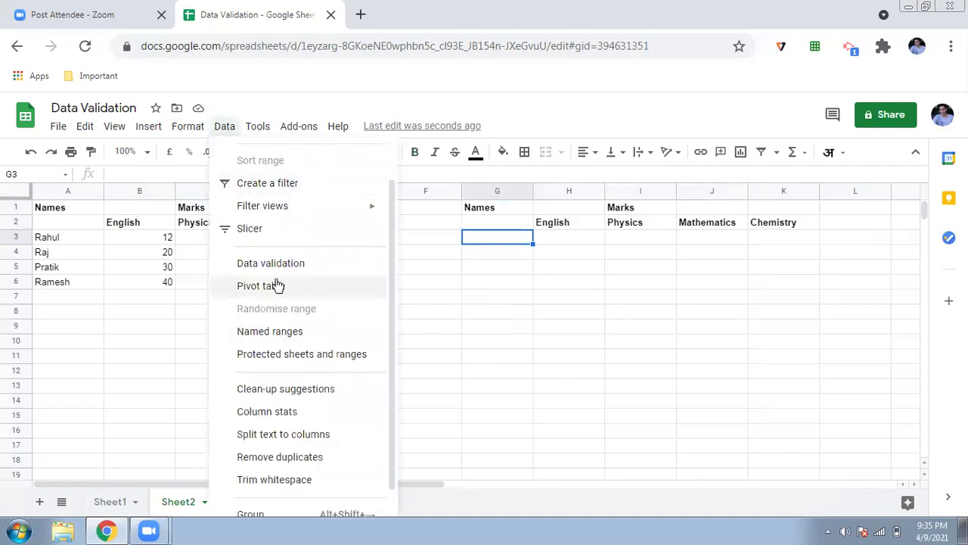
click(272, 265)
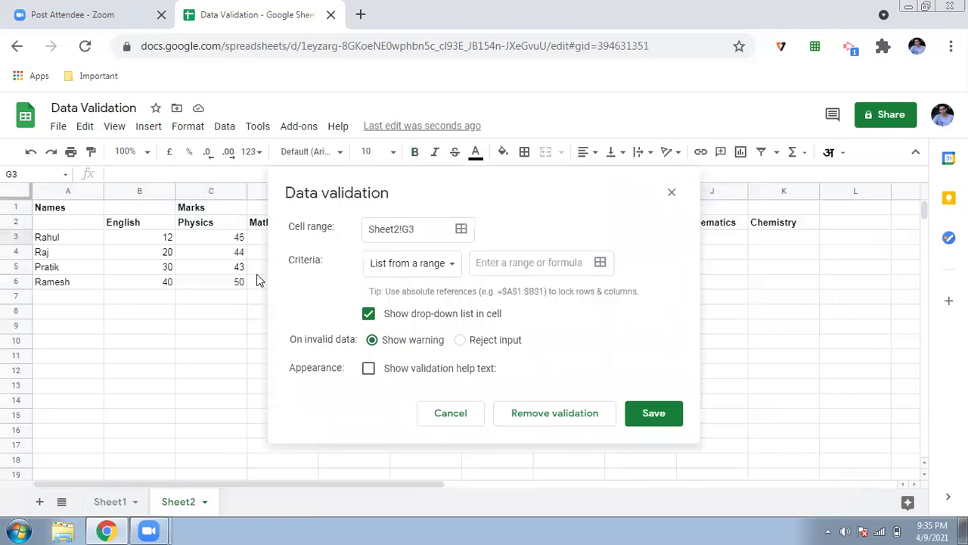
click(497, 269)
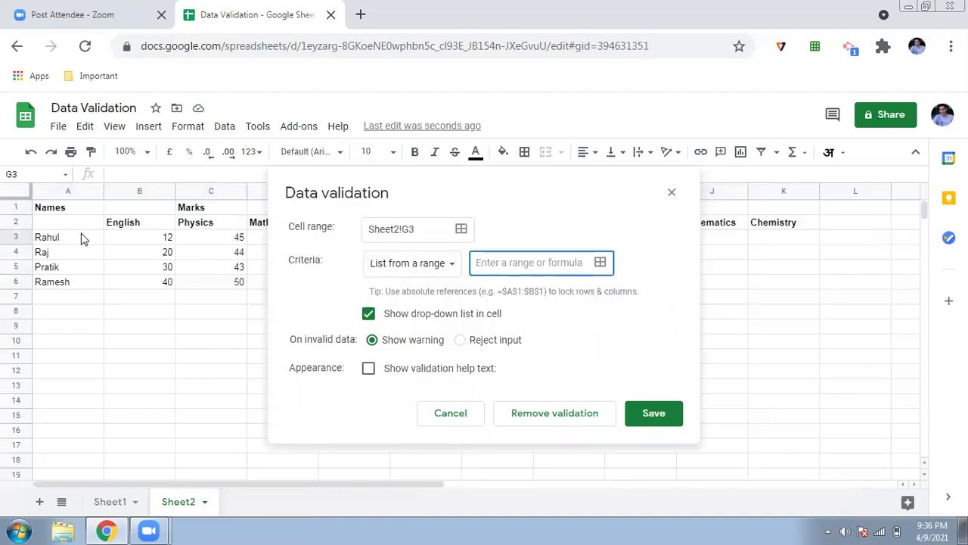
drag(84, 238, 81, 283)
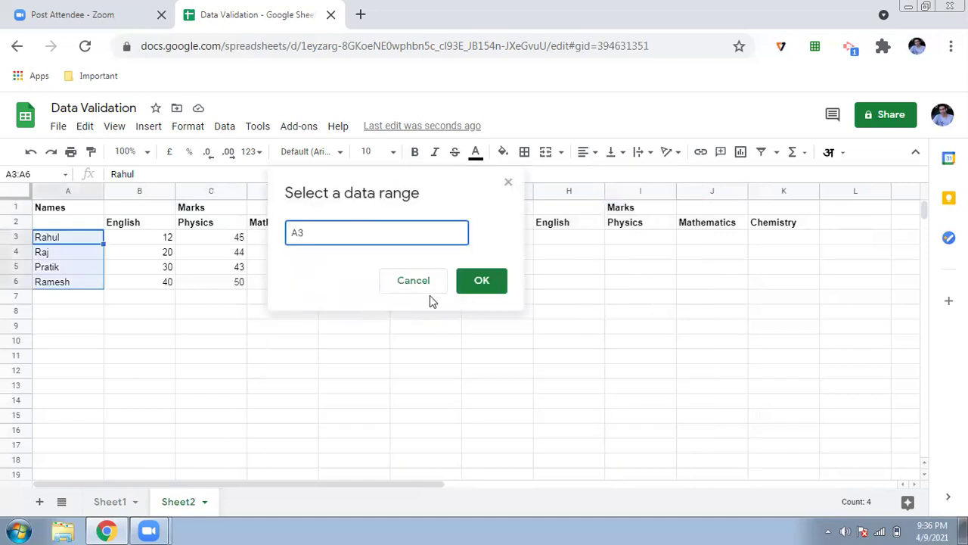
click(481, 280)
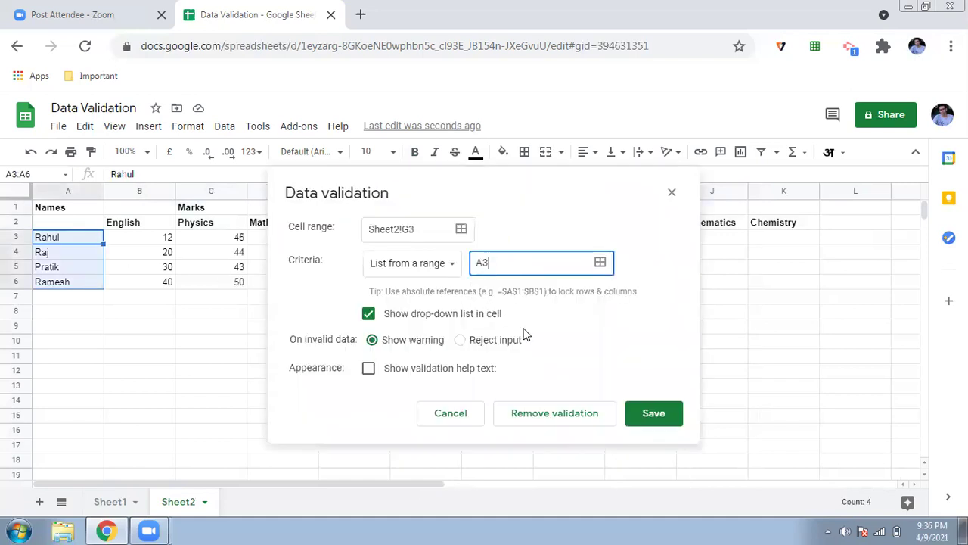
click(646, 415)
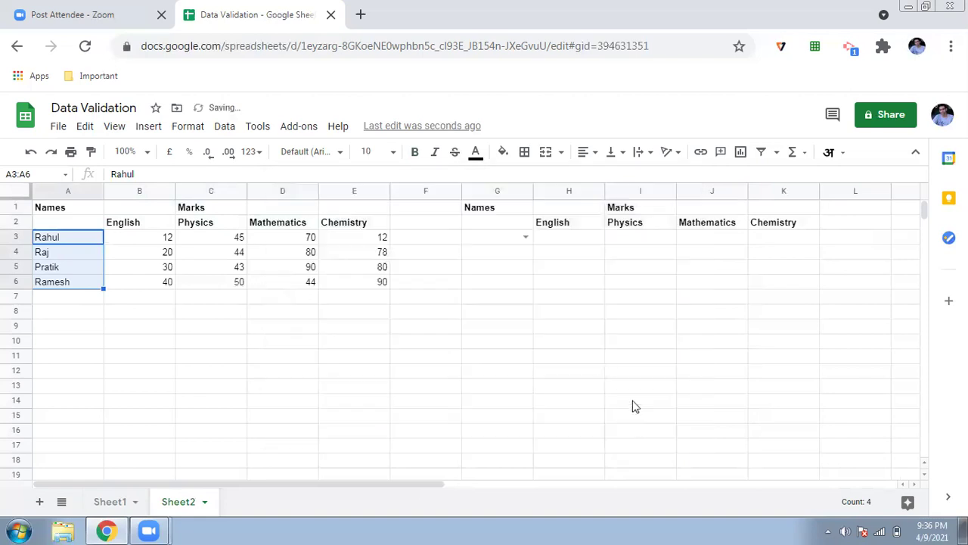
- Test G3's new name drop-down, then reselect G3
click(525, 237)
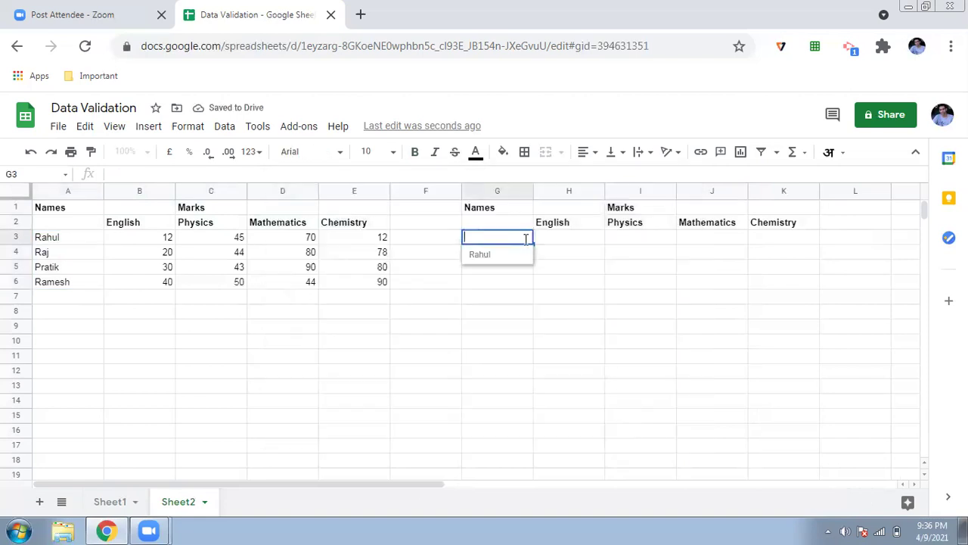
click(286, 313)
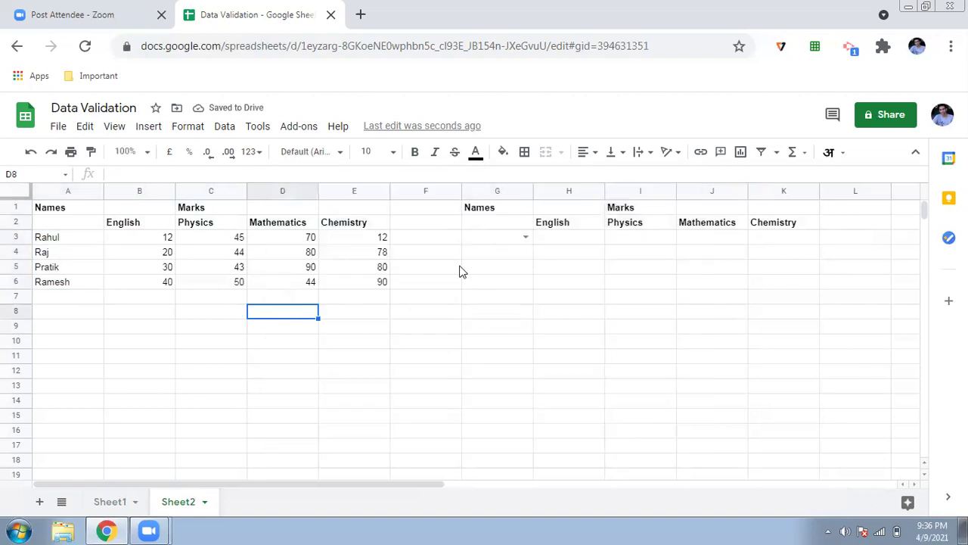
click(515, 239)
- Change G3's list source to A3:A6, save, and check all four names appear
click(225, 127)
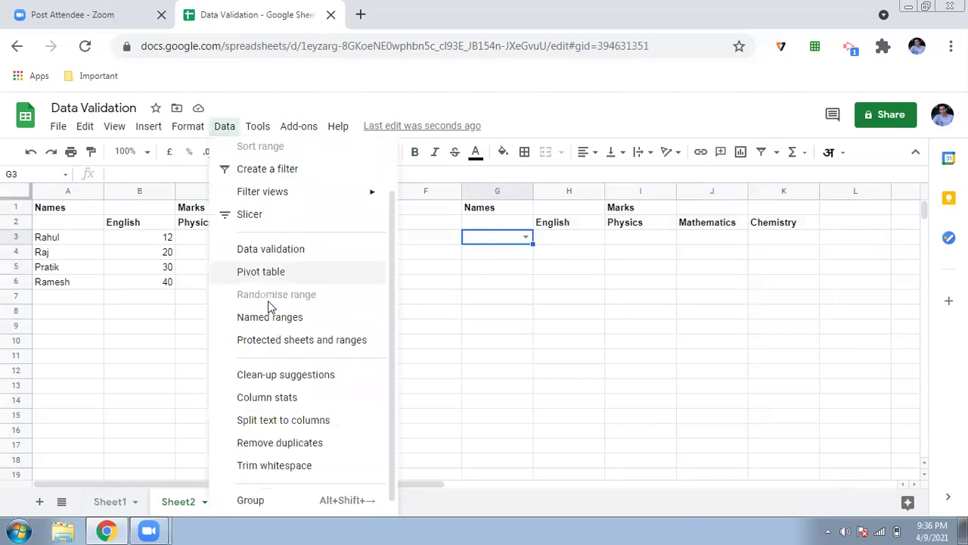
click(270, 254)
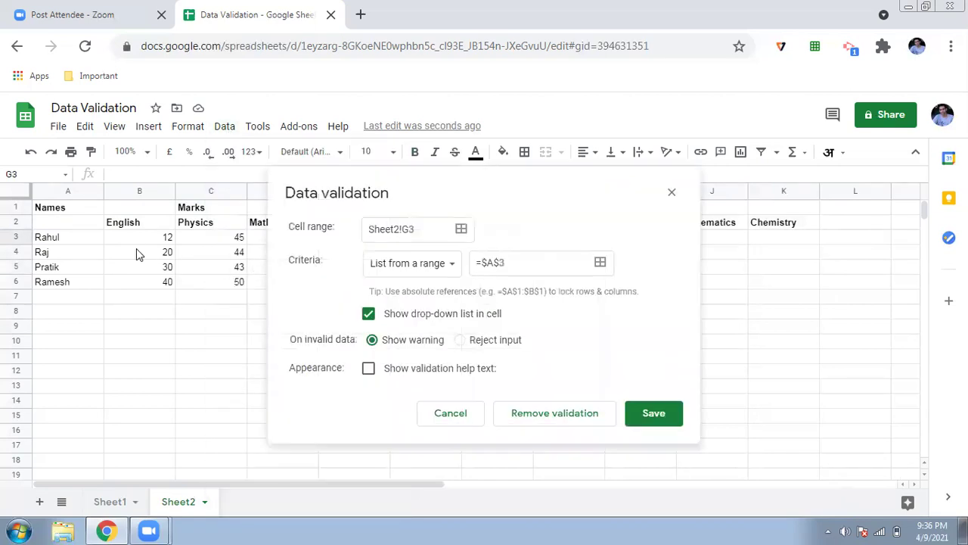
click(73, 239)
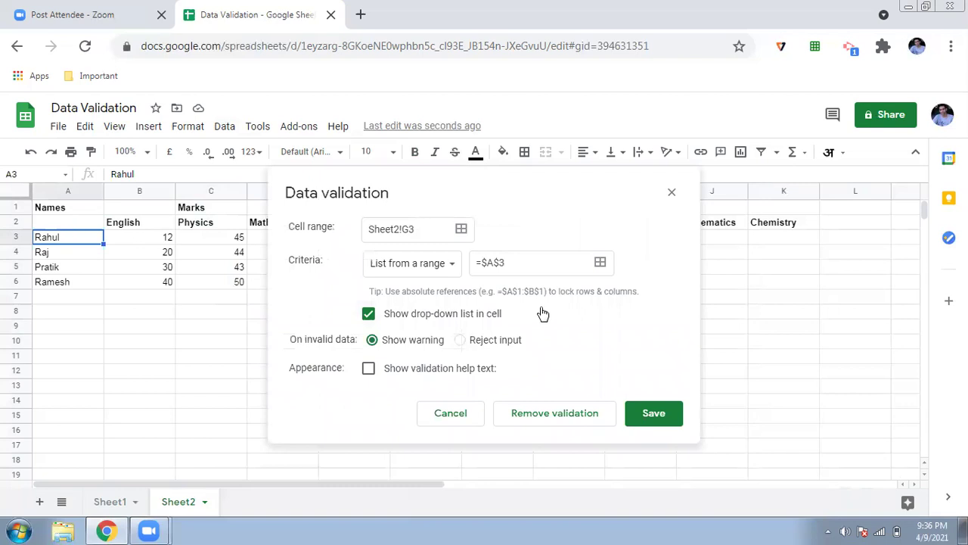
click(527, 262)
key(BackSpace)
key(BackSpace)
key(BackSpace)
key(BackSpace)
drag(81, 240, 85, 284)
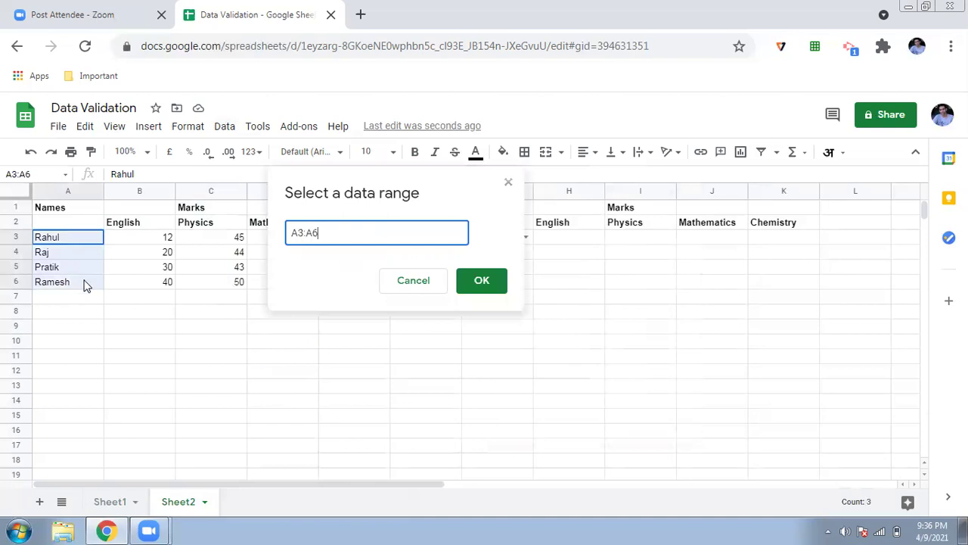
click(484, 285)
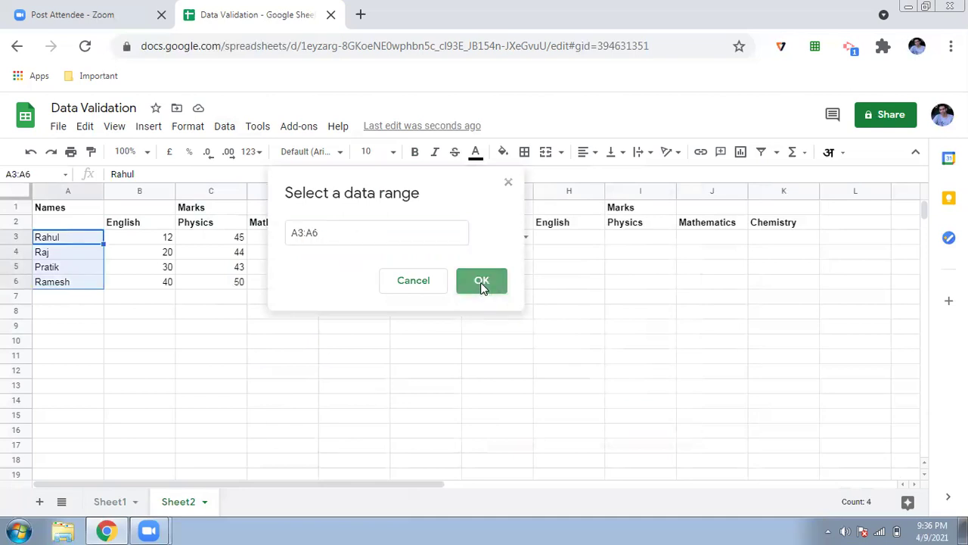
click(658, 422)
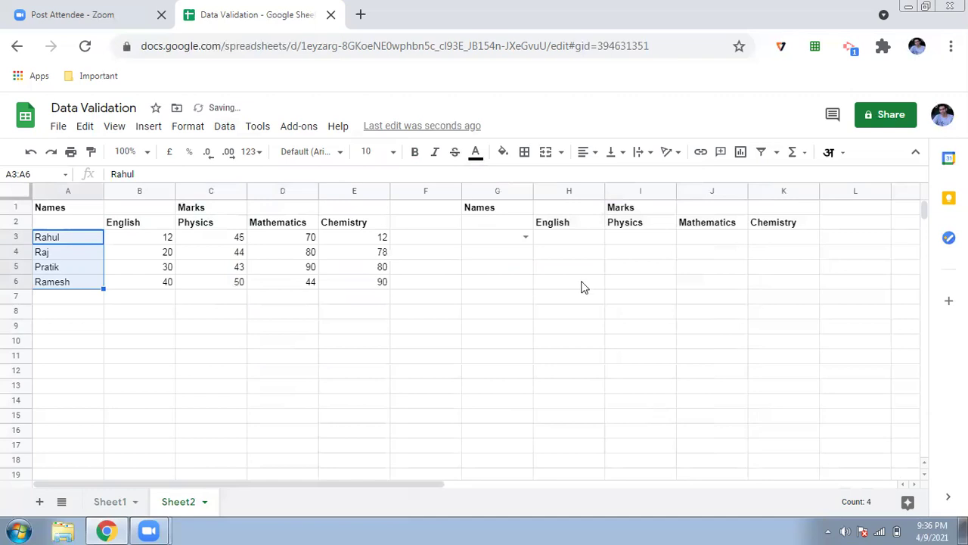
click(526, 239)
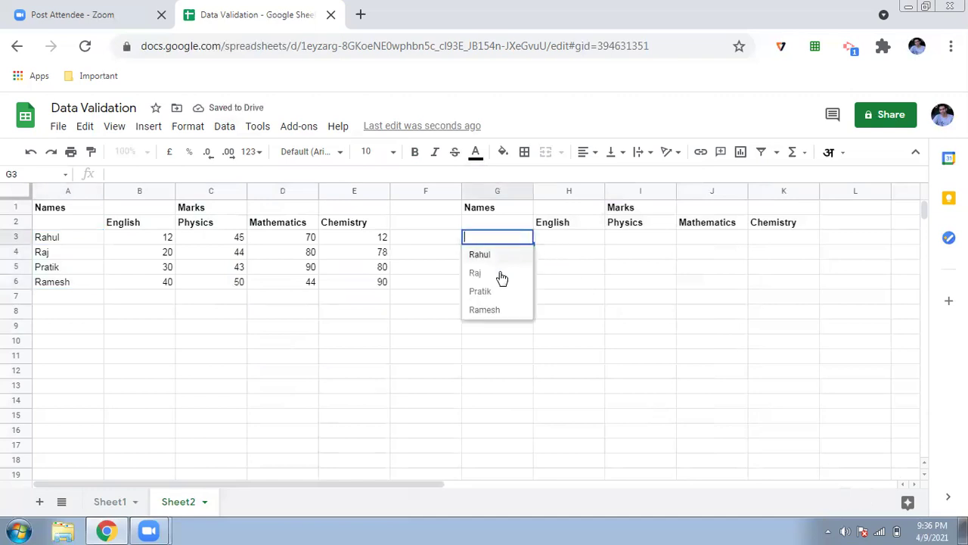
click(603, 240)
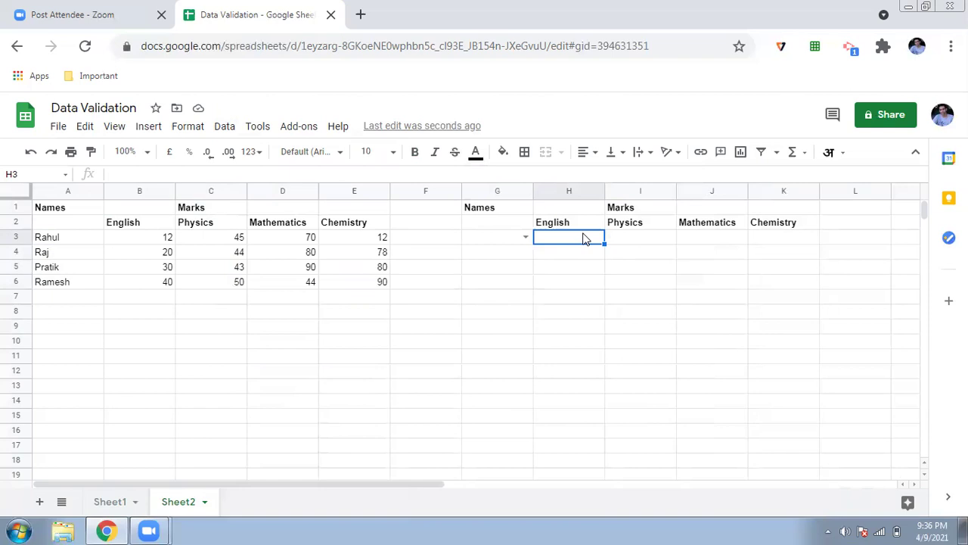
- Enter =VLOOKUP(G3,A3:E6,2,false) in cell H3
text(=)
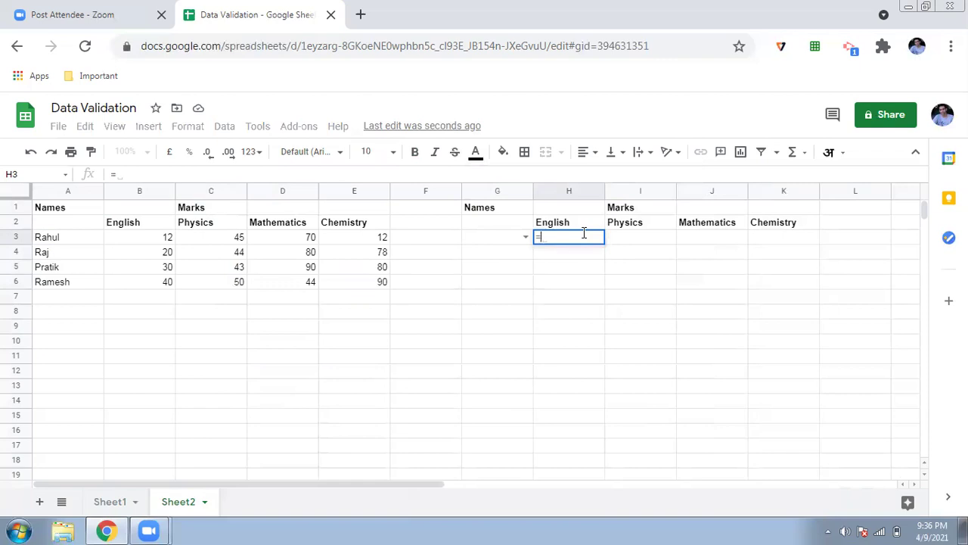
text(vl)
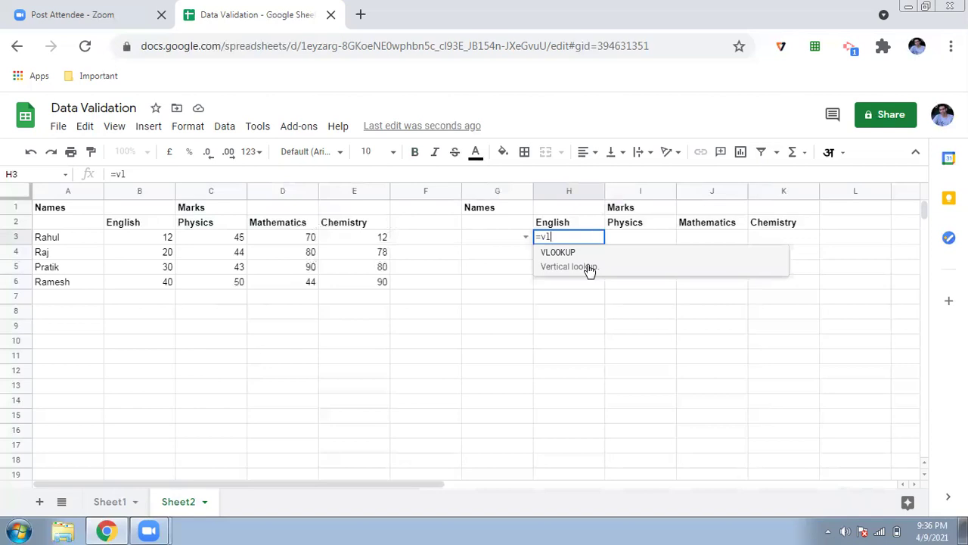
click(590, 268)
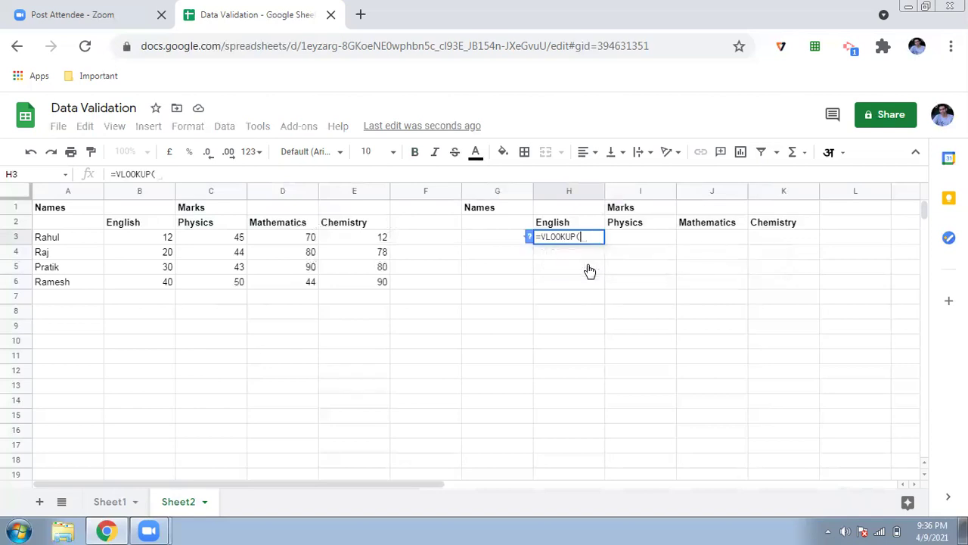
click(528, 238)
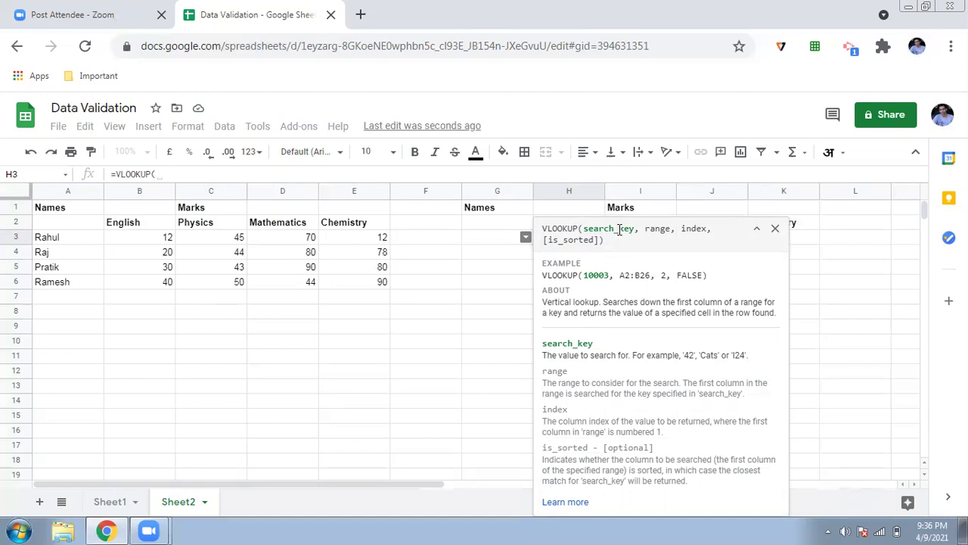
click(501, 245)
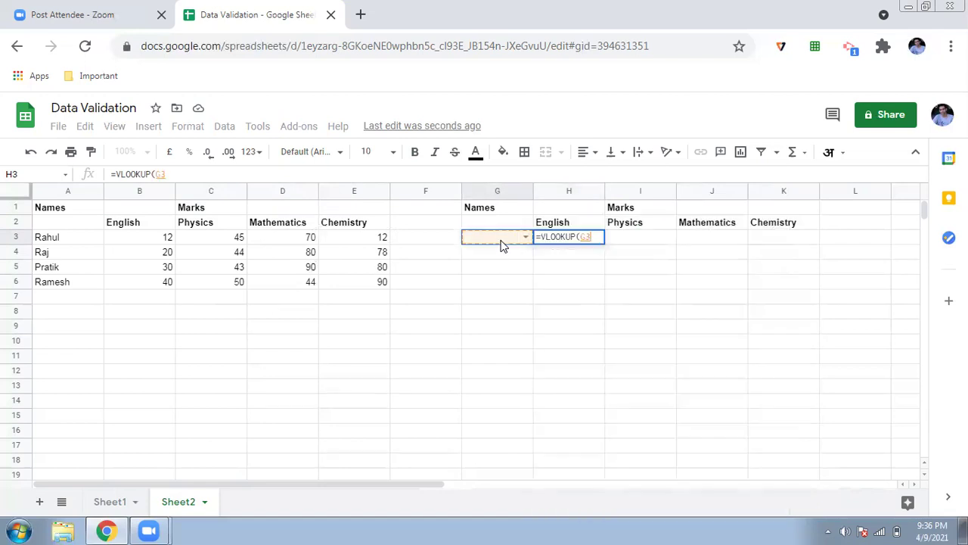
text(,)
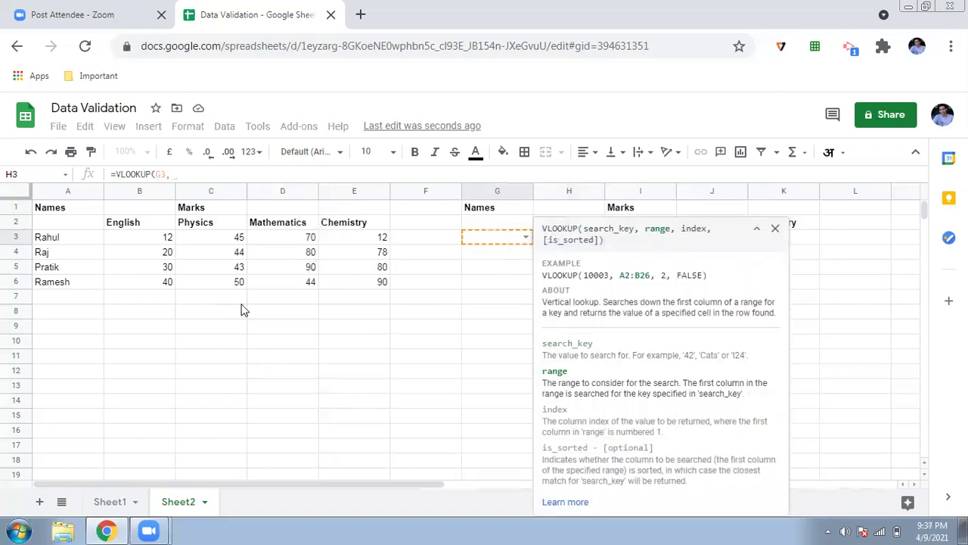
drag(64, 241, 370, 288)
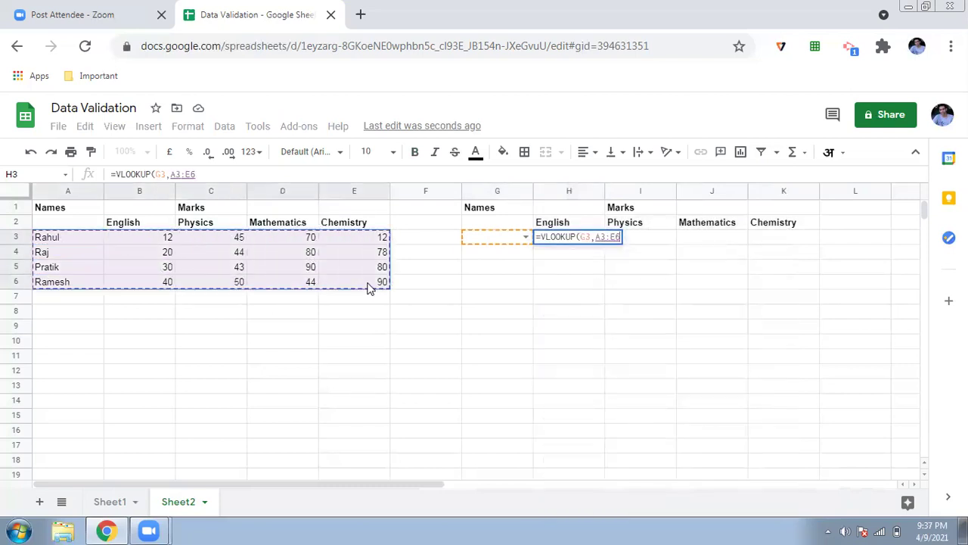
text(,2)
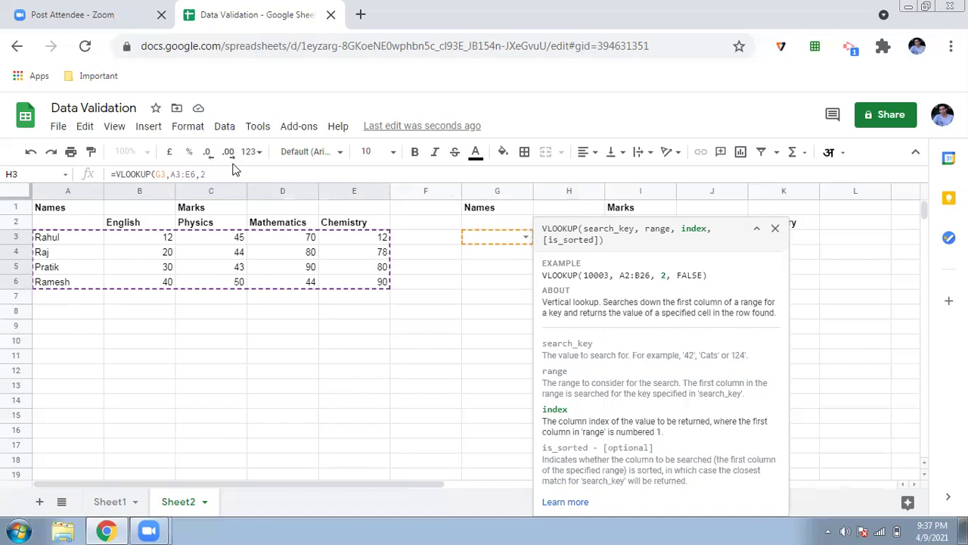
text(,)
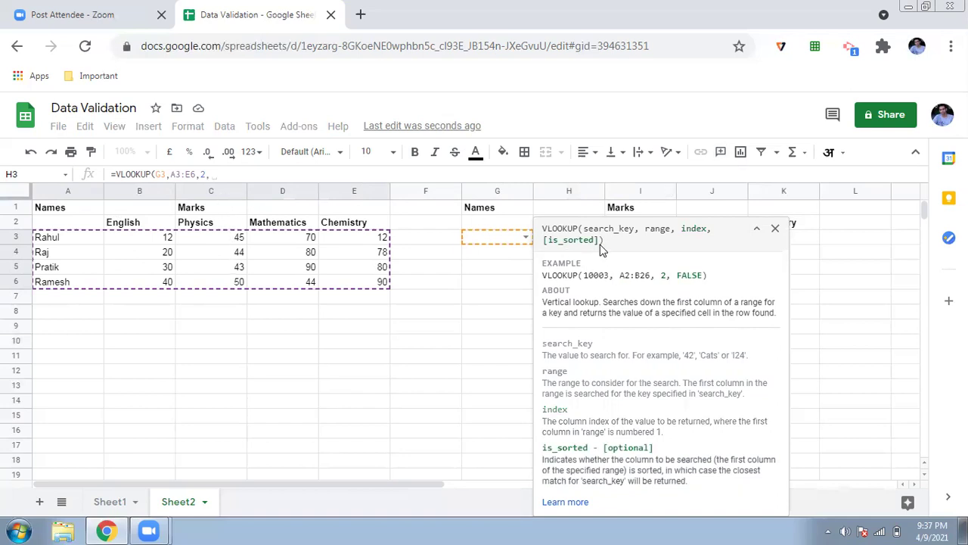
text(false)
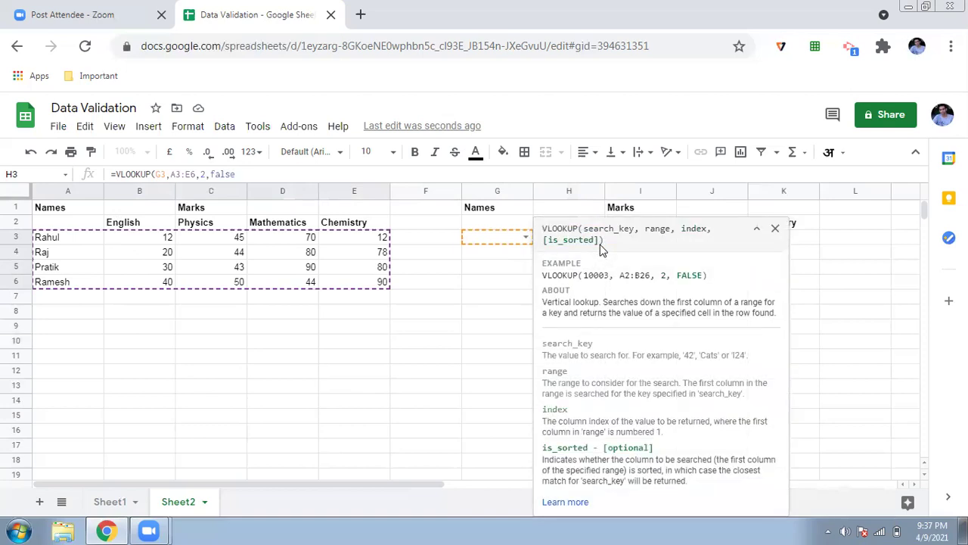
text())
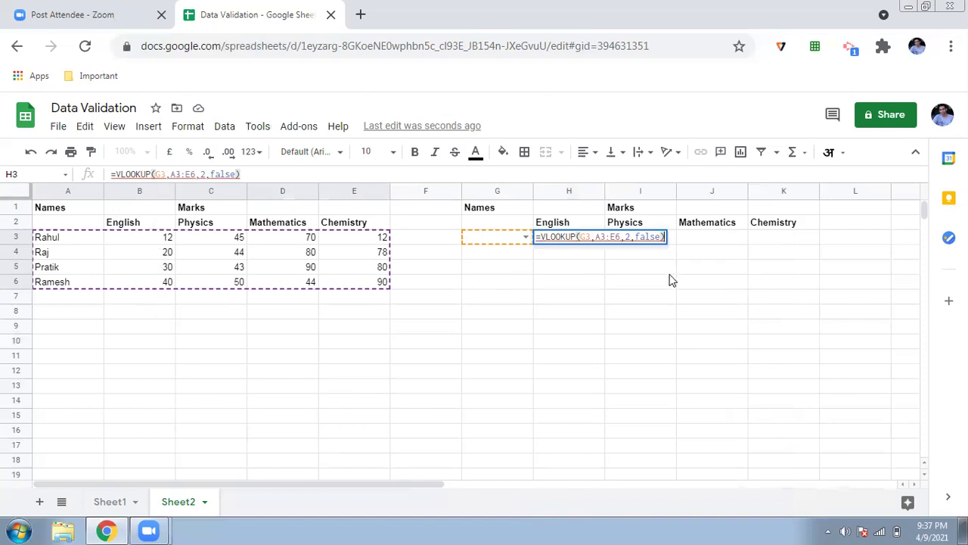
key(Return)
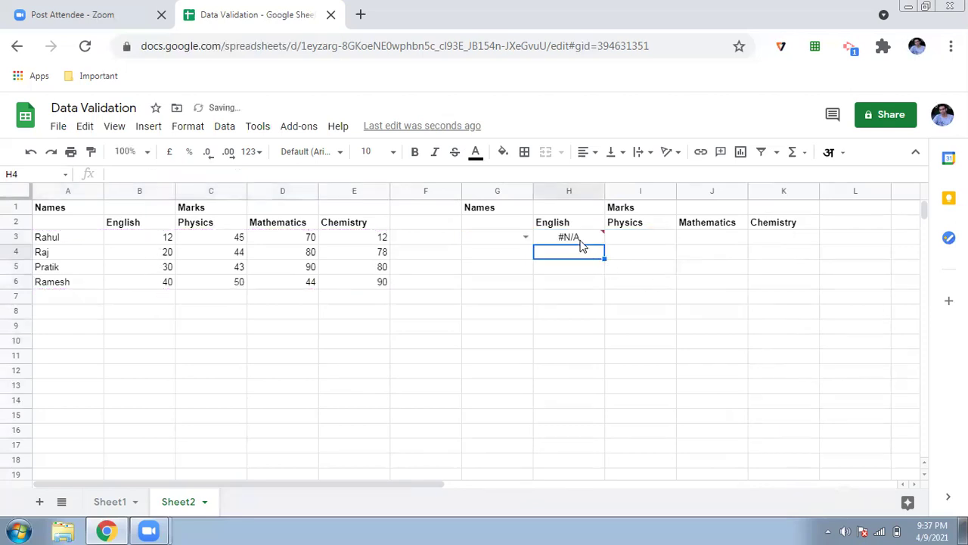
- Pick Rahul, then Pratik, in G3's dropdown so H3 returns Pratik's English mark 30
click(525, 238)
click(492, 256)
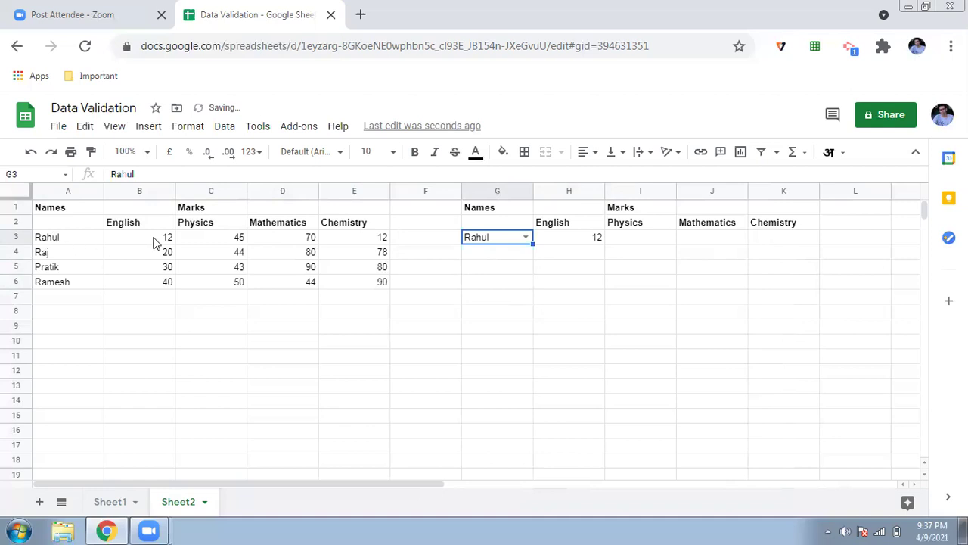
click(526, 237)
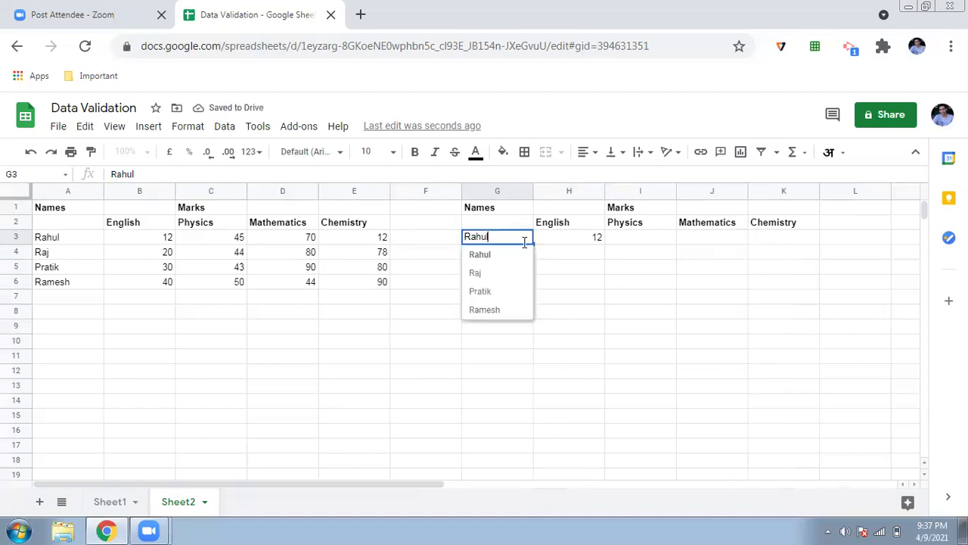
click(496, 292)
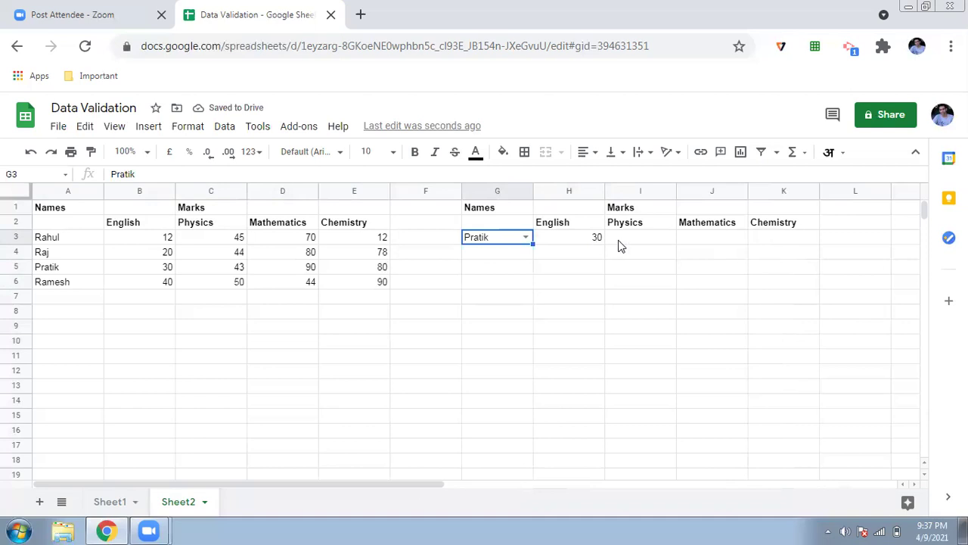
- Select the whole VLOOKUP formula in H3 to reuse it
click(619, 244)
click(574, 238)
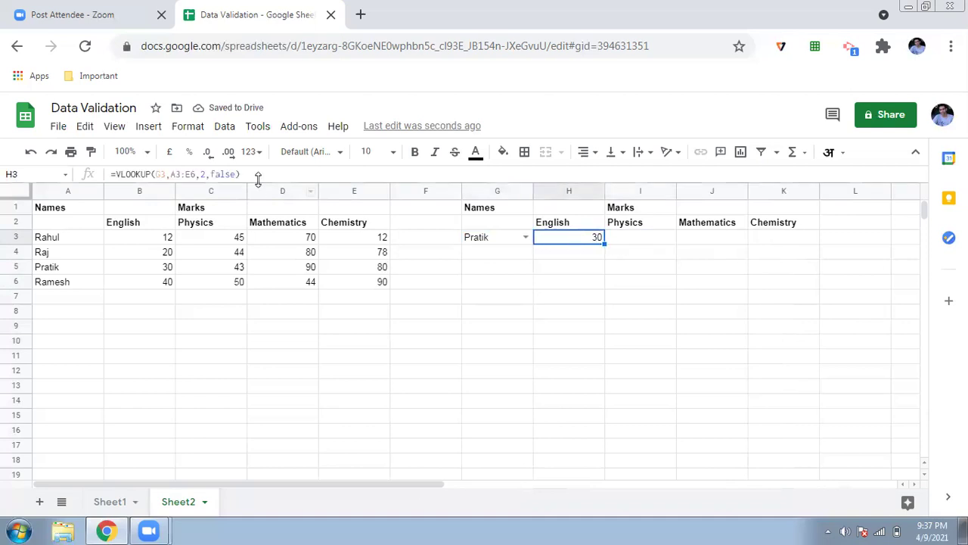
key(ctrl+a)
key(ctrl+c)
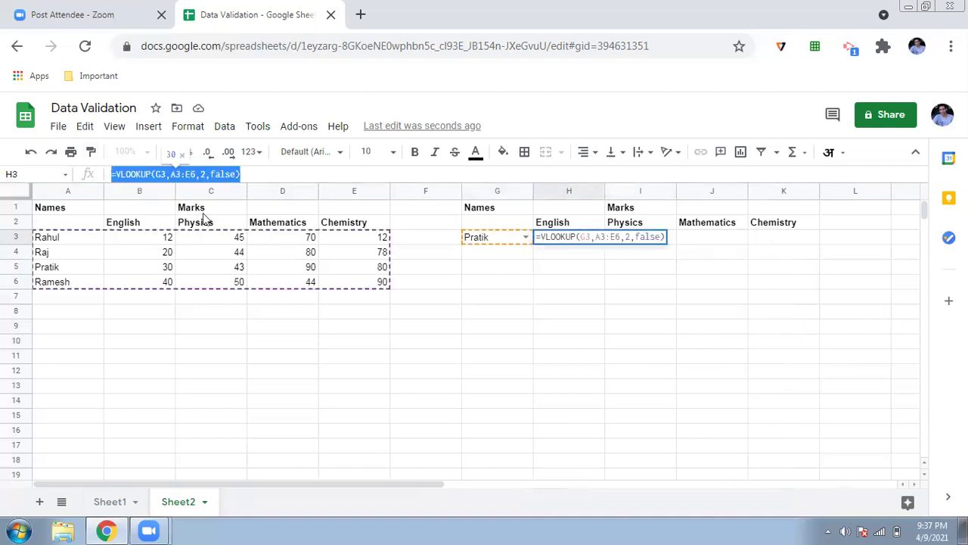
- Paste the VLOOKUP into I3 and change its column index to 3 for Physics
click(675, 237)
key(ctrl+v)
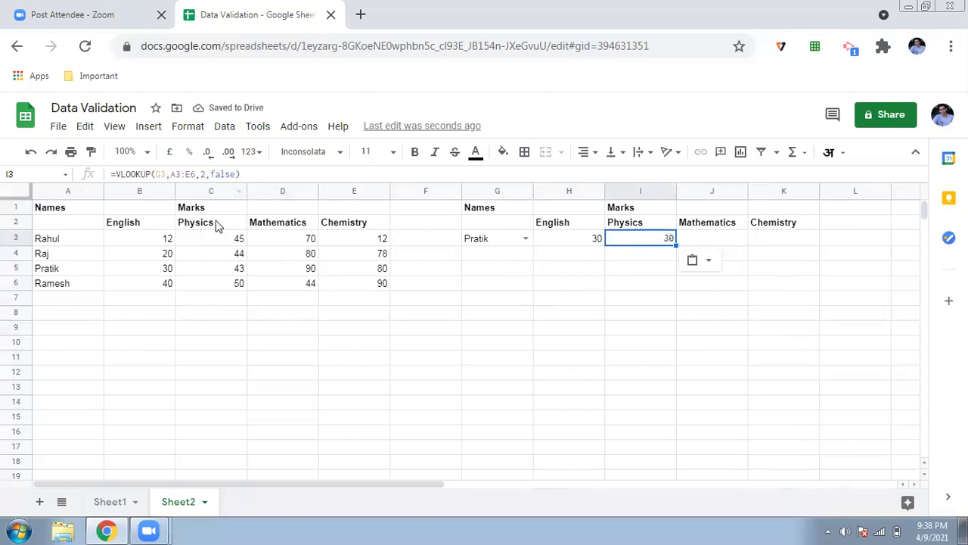
click(225, 178)
key(Left)
key(Left)
key(Left)
key(Left)
key(BackSpace)
text(3)
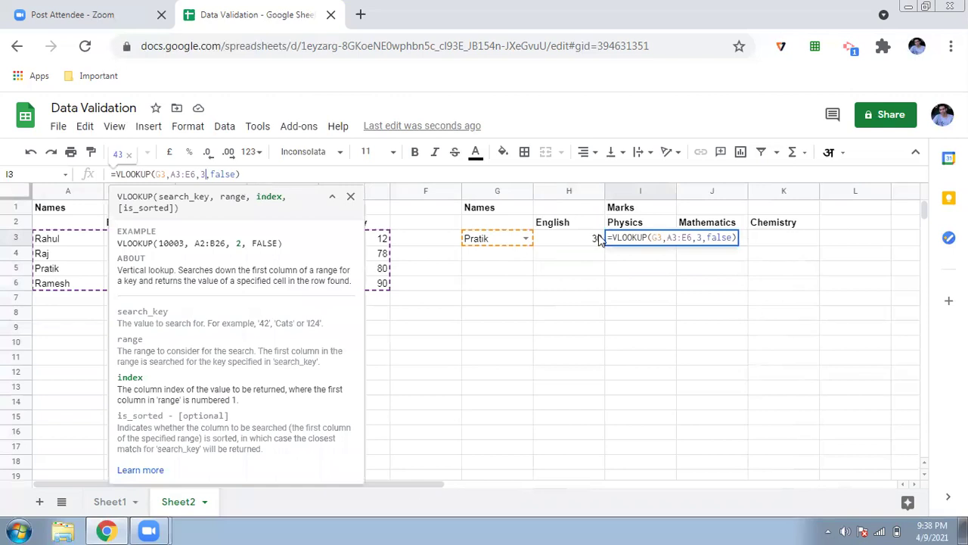
key(Return)
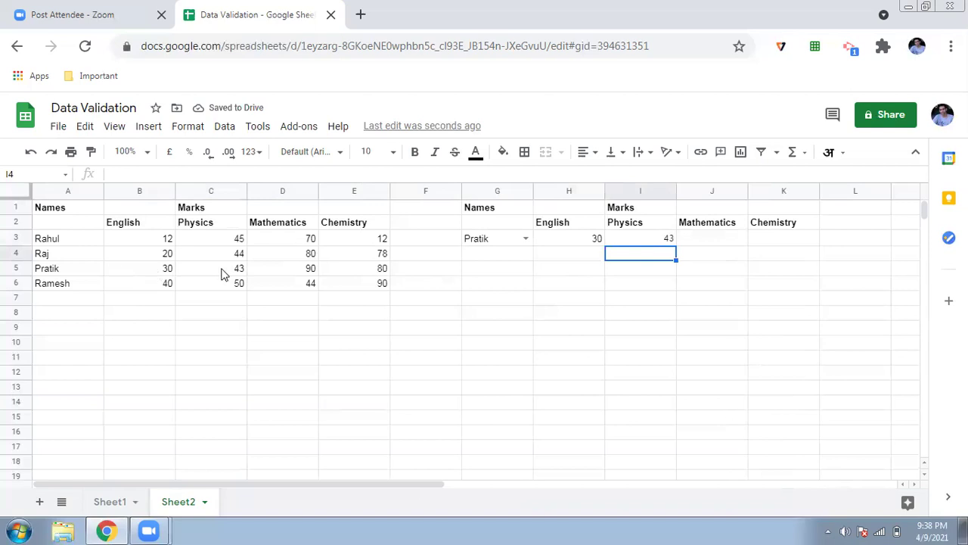
- Paste the VLOOKUP into J3 with column index 4 for Mathematics
click(700, 241)
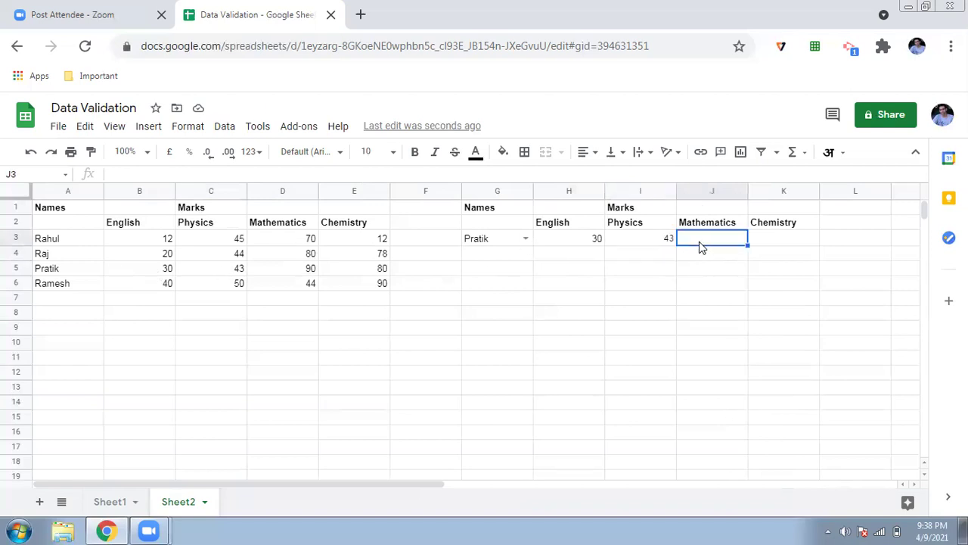
key(ctrl+v)
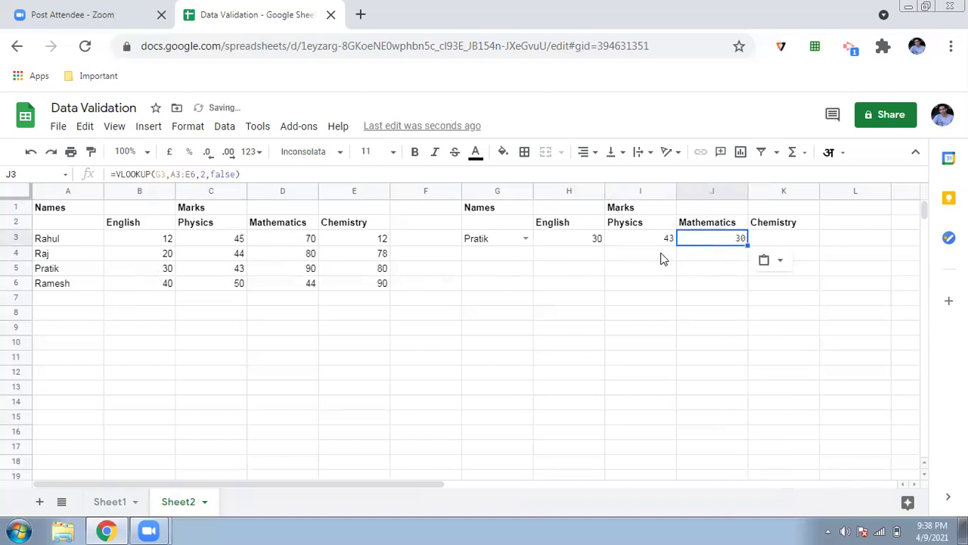
double_click(202, 176)
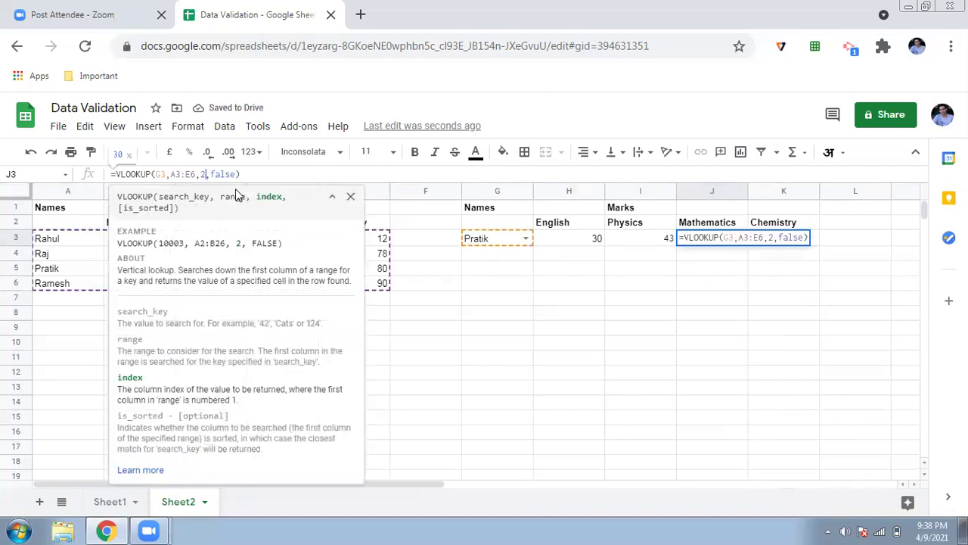
key(BackSpace)
text(4)
key(Return)
- Add the K3 Chemistry lookup with index 5, then pick Rahul in G3 to get 12, 45, 70, 12
click(784, 240)
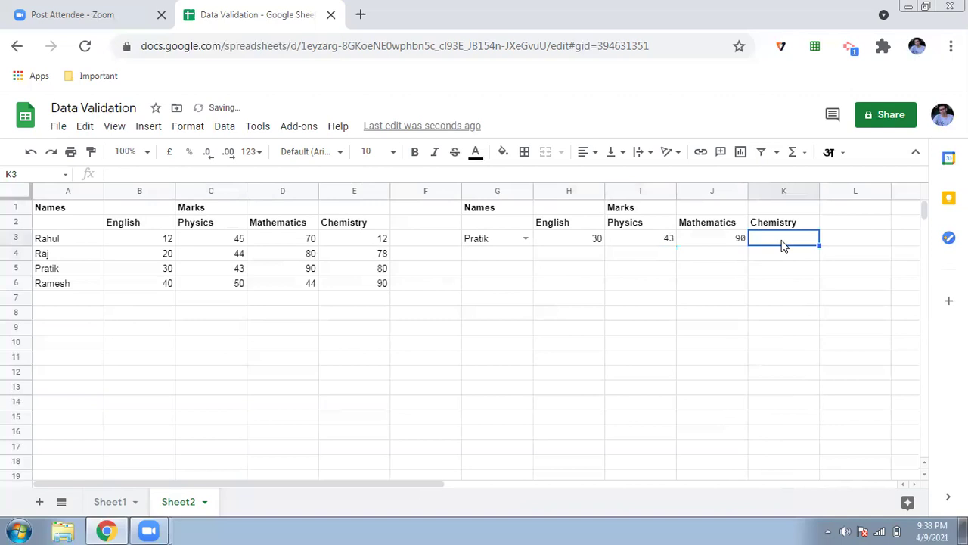
key(ctrl+v)
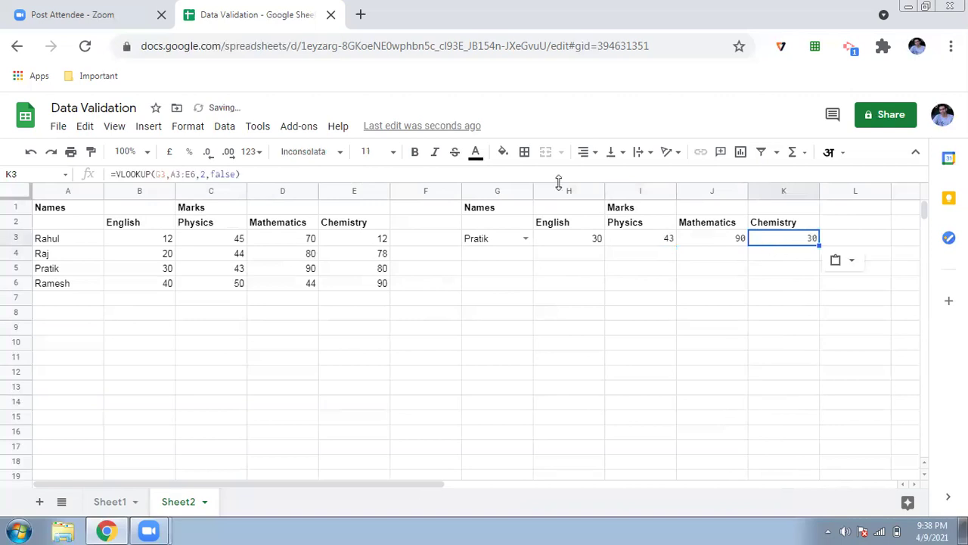
click(206, 174)
key(BackSpace)
text(5)
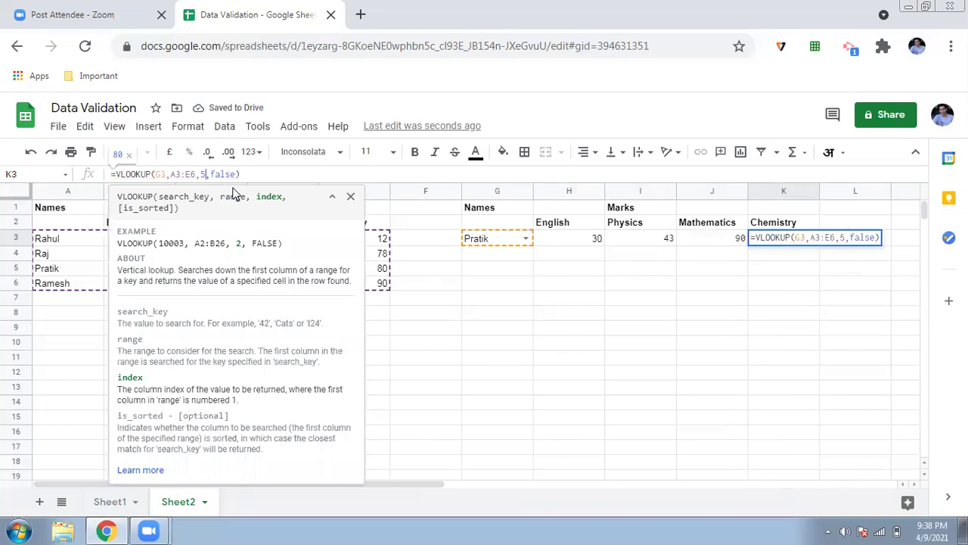
key(Return)
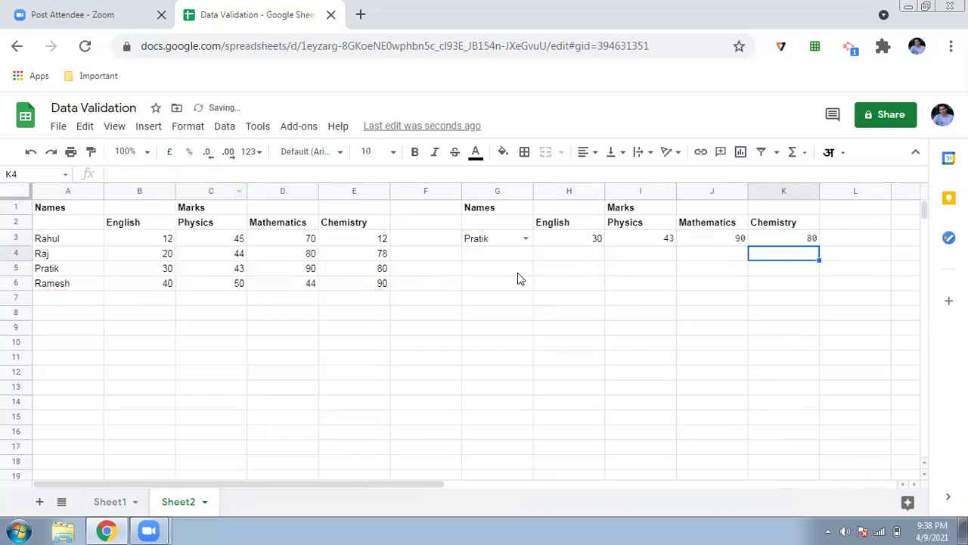
click(526, 240)
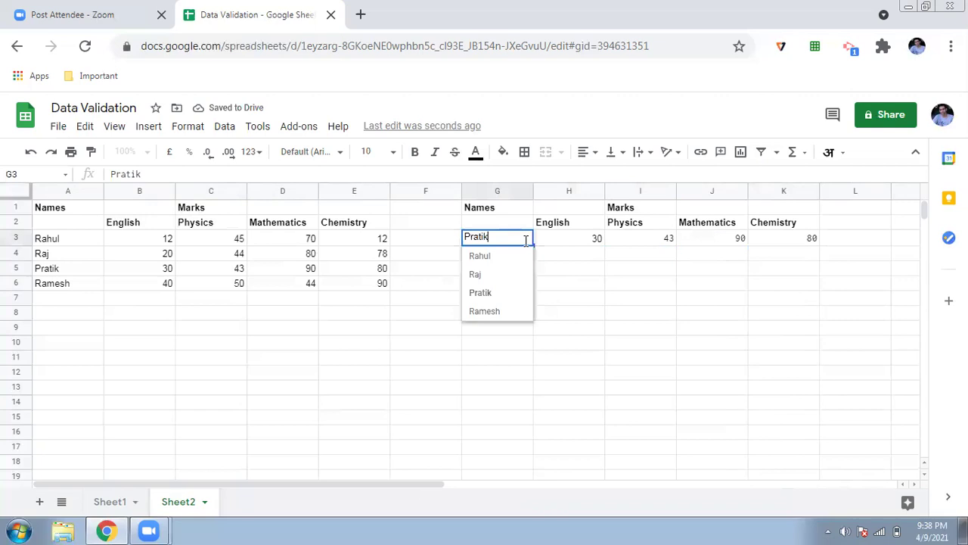
click(512, 260)
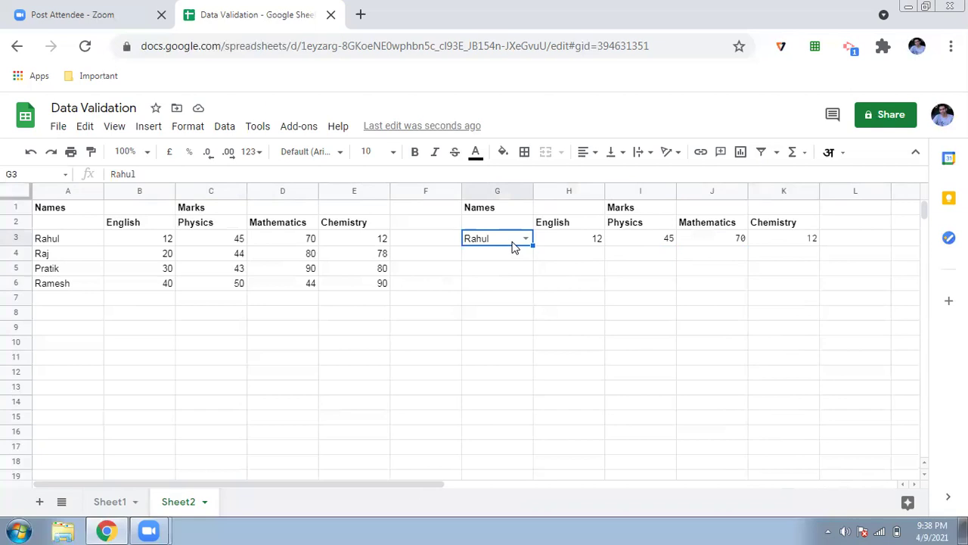
- Insert a column chart of G2:K3 and shrink it to sit below the tables
drag(504, 223, 772, 249)
click(159, 129)
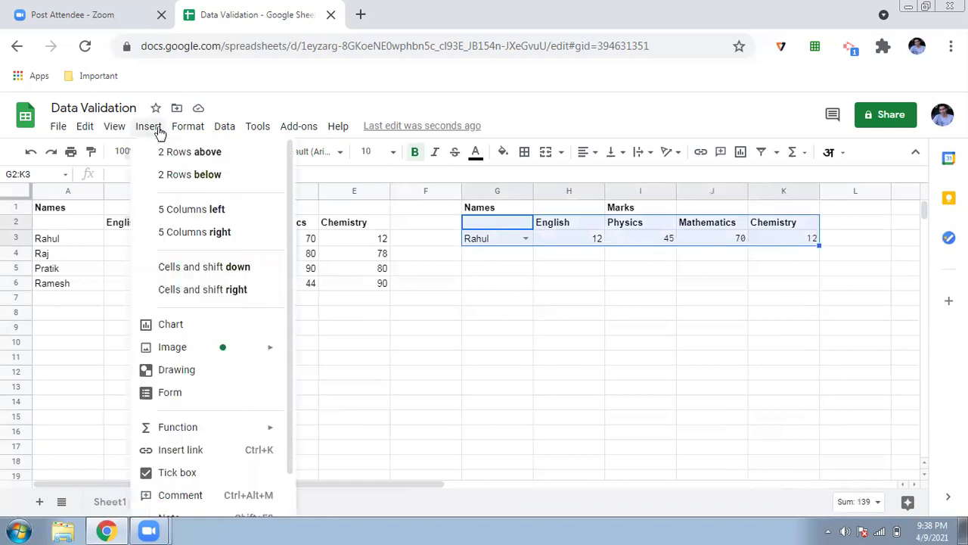
click(191, 325)
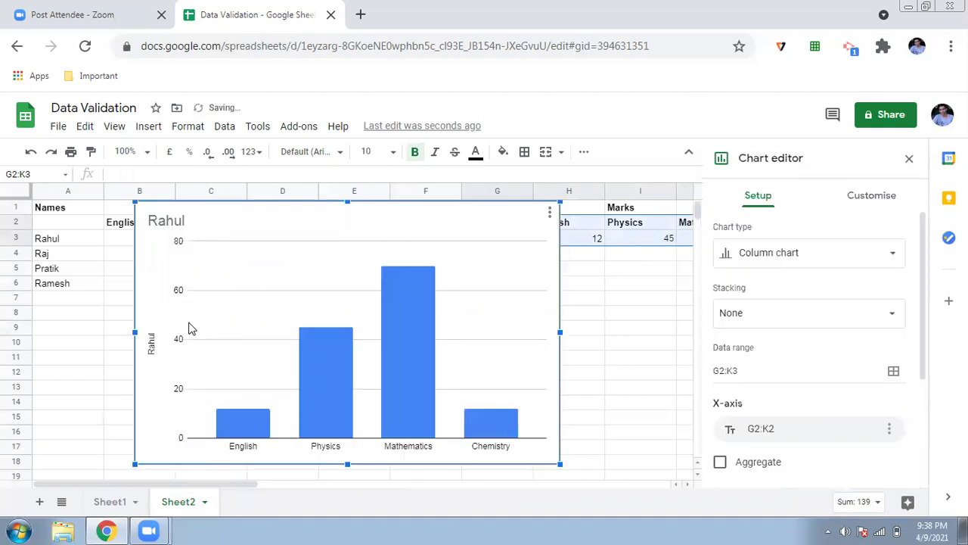
drag(242, 293, 292, 344)
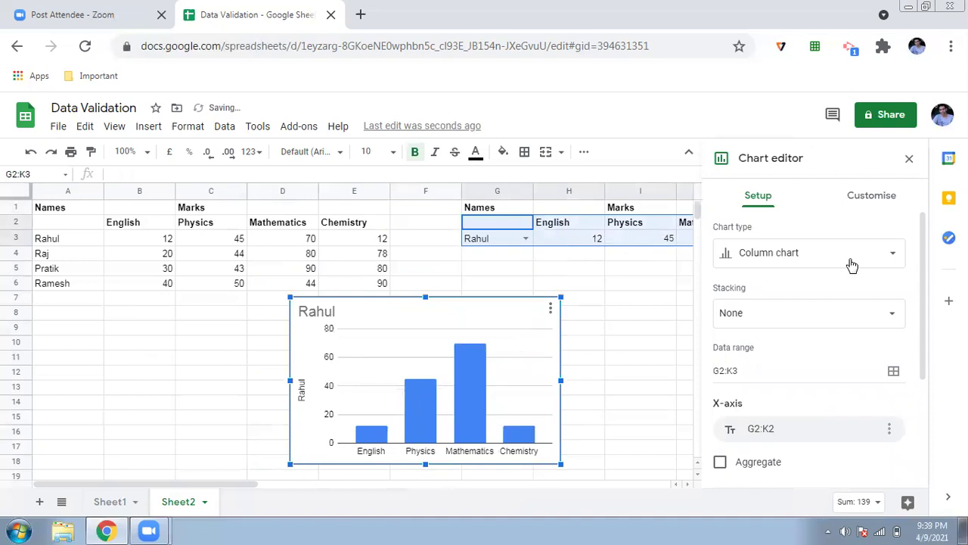
click(908, 161)
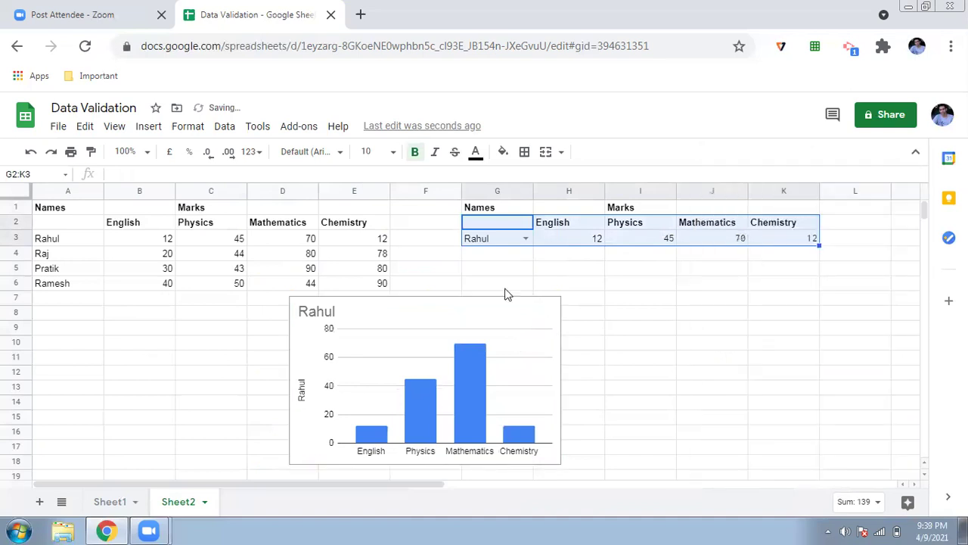
- Pick Raj, then Ramesh, in G3 so the chart plots 40, 50, 44, 90
double_click(526, 239)
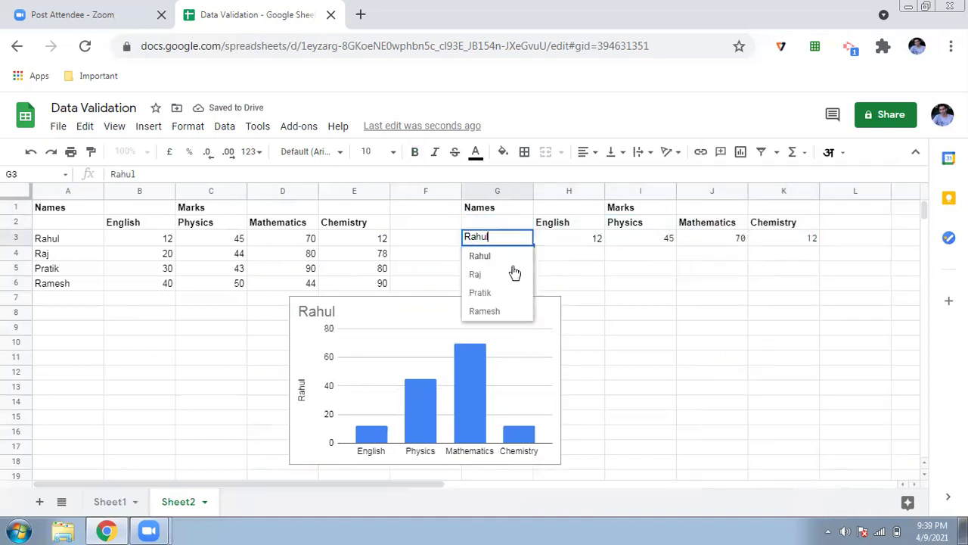
click(513, 271)
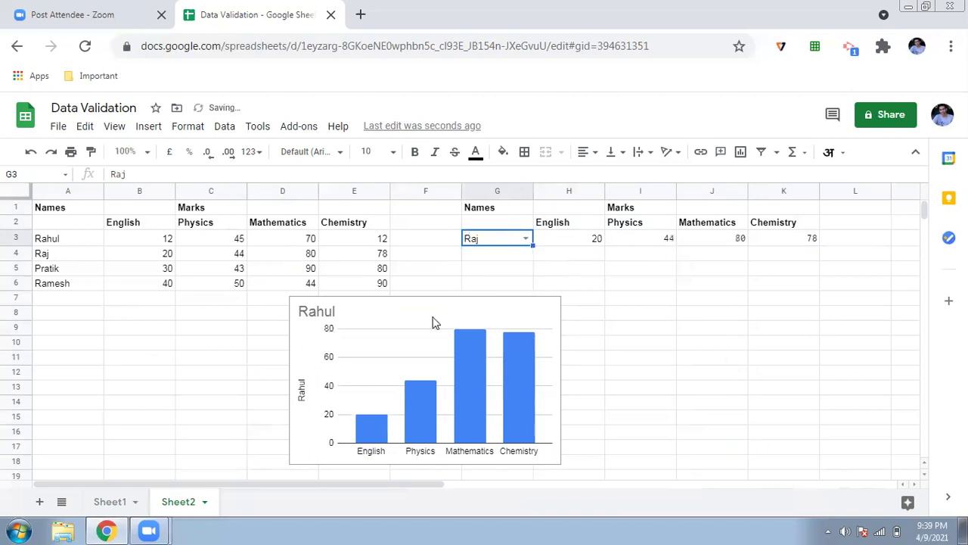
click(525, 239)
click(485, 311)
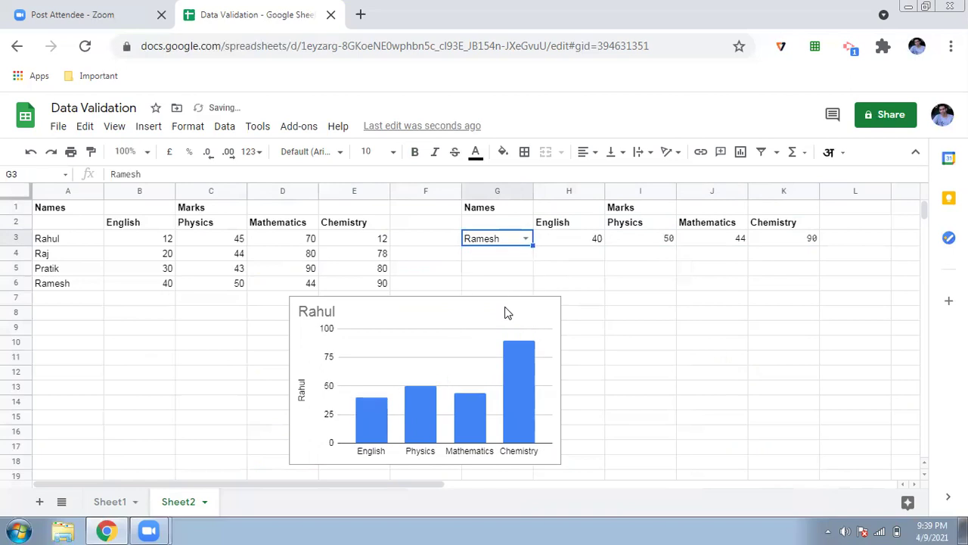
click(426, 354)
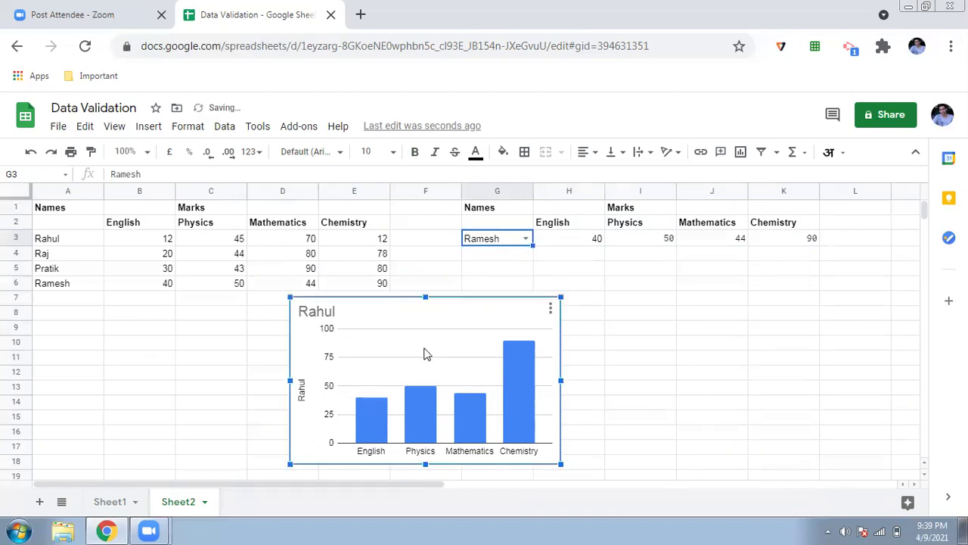
- Replace the chart title Rahul with Midterm Marks in the chart settings
double_click(401, 316)
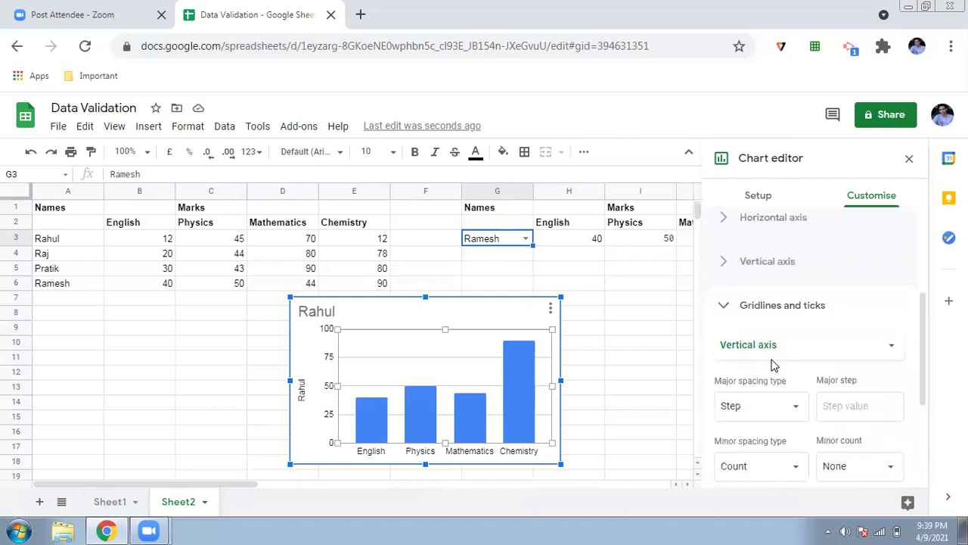
scroll(773, 365, up, 2)
scroll(771, 363, down, 3)
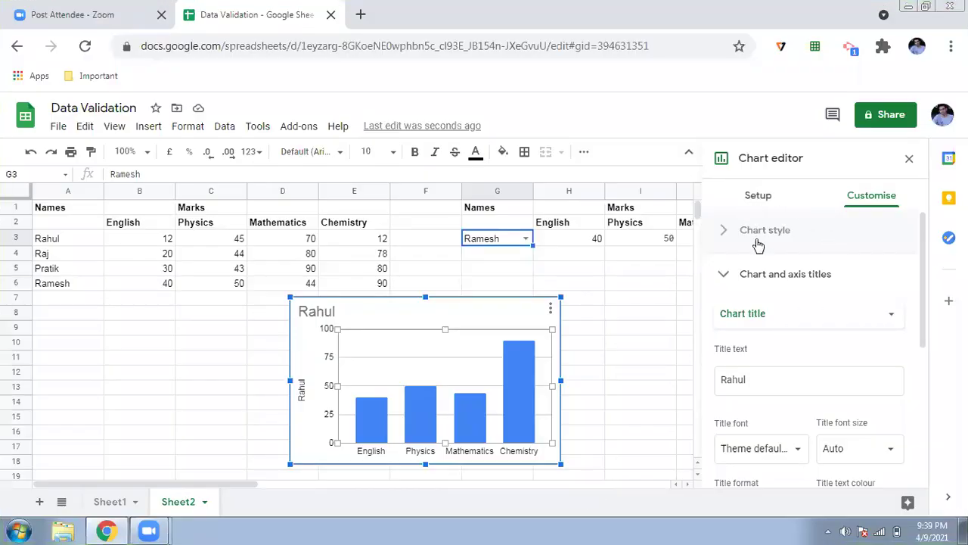
click(753, 388)
click(753, 388)
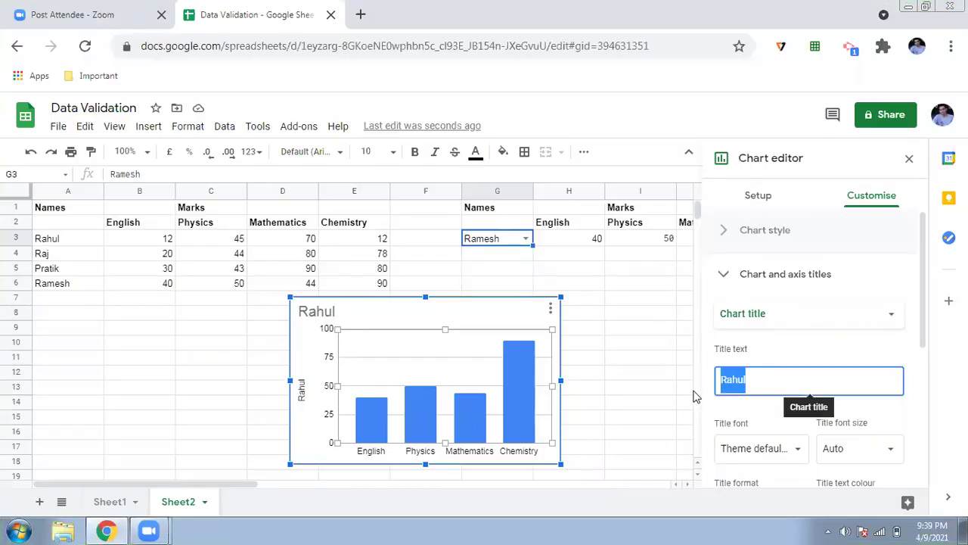
text(Midtem)
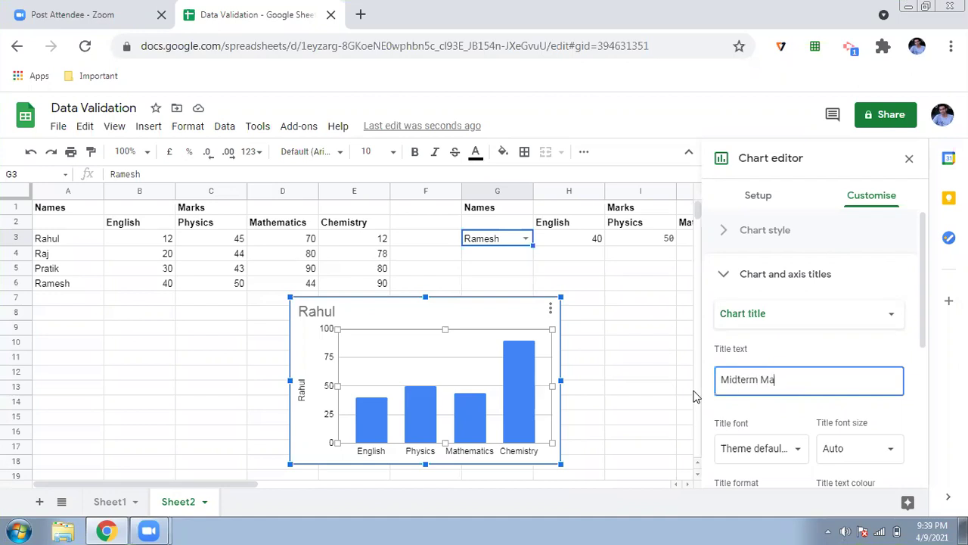
click(848, 322)
click(918, 180)
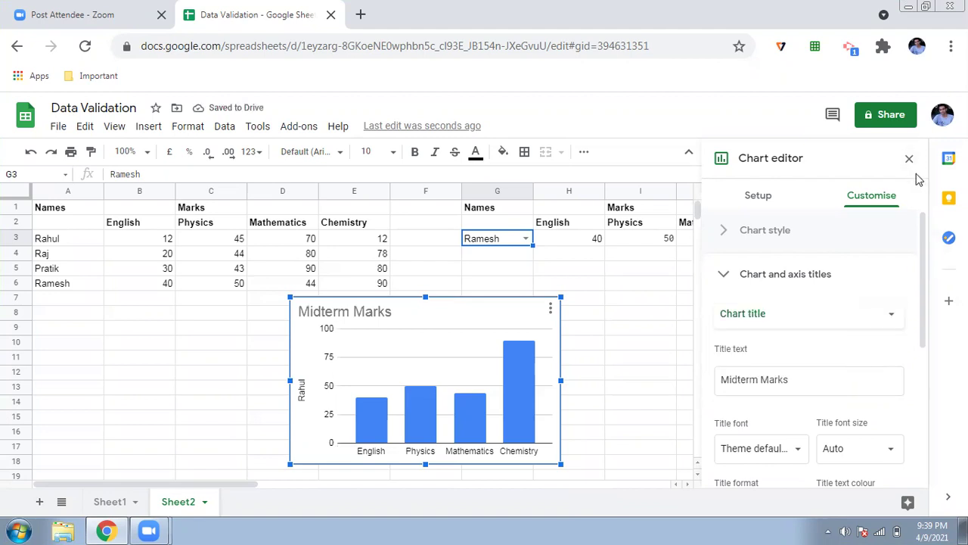
click(910, 158)
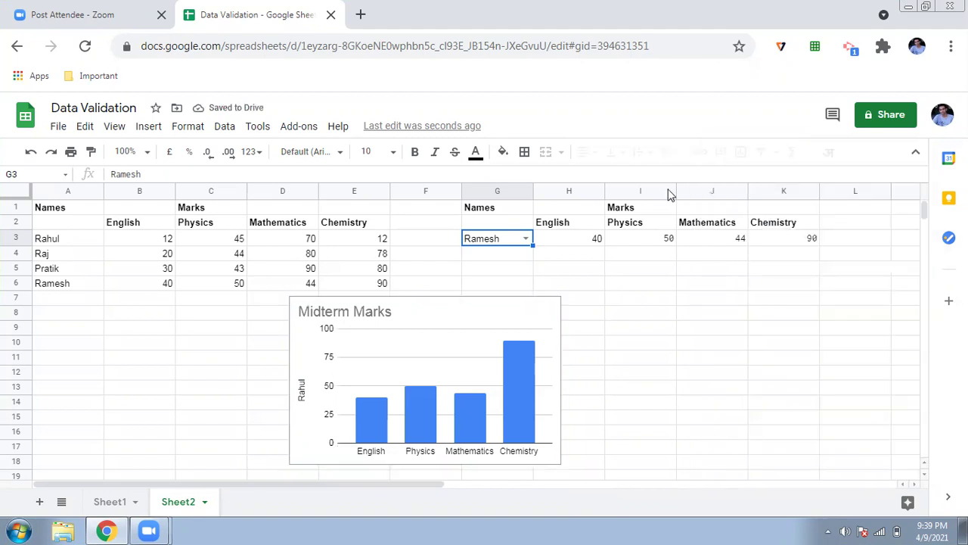
- Pick Pratik in G3 so the chart plots 30, 43, 90, 80
click(525, 239)
click(483, 293)
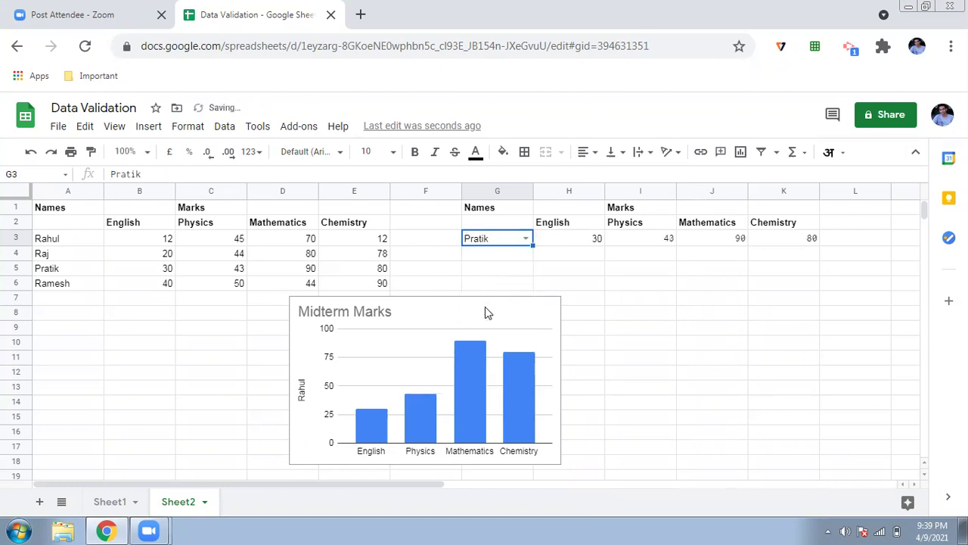
click(526, 239)
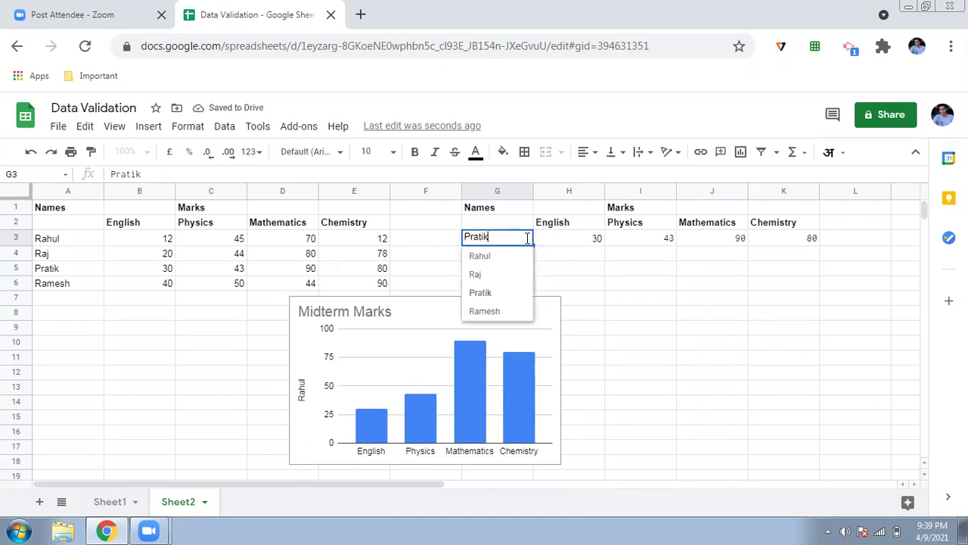